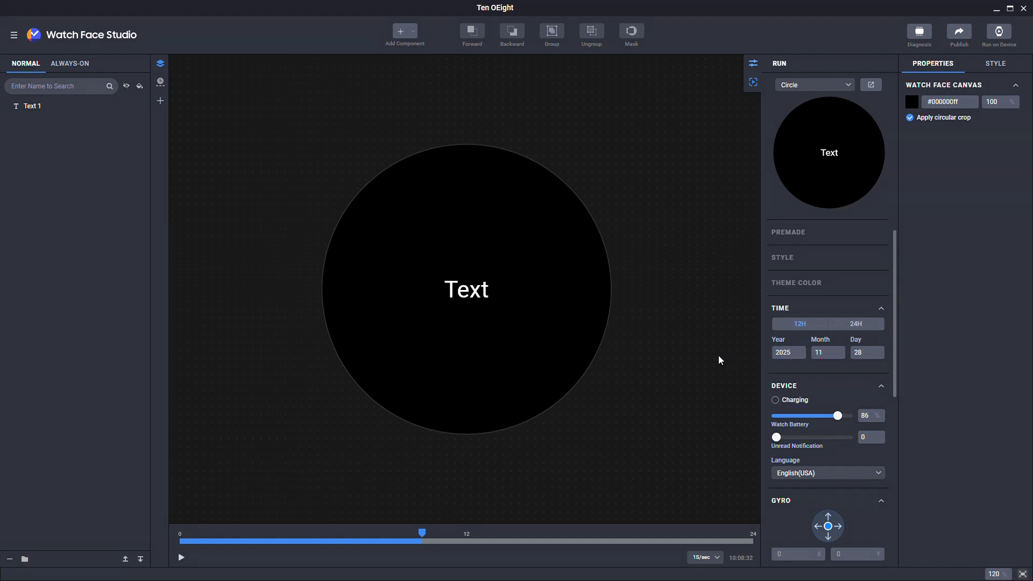
# Step: Replace the centre text's content with the [SEC] tag from the Date and Time tags
pyautogui.click(492, 292)
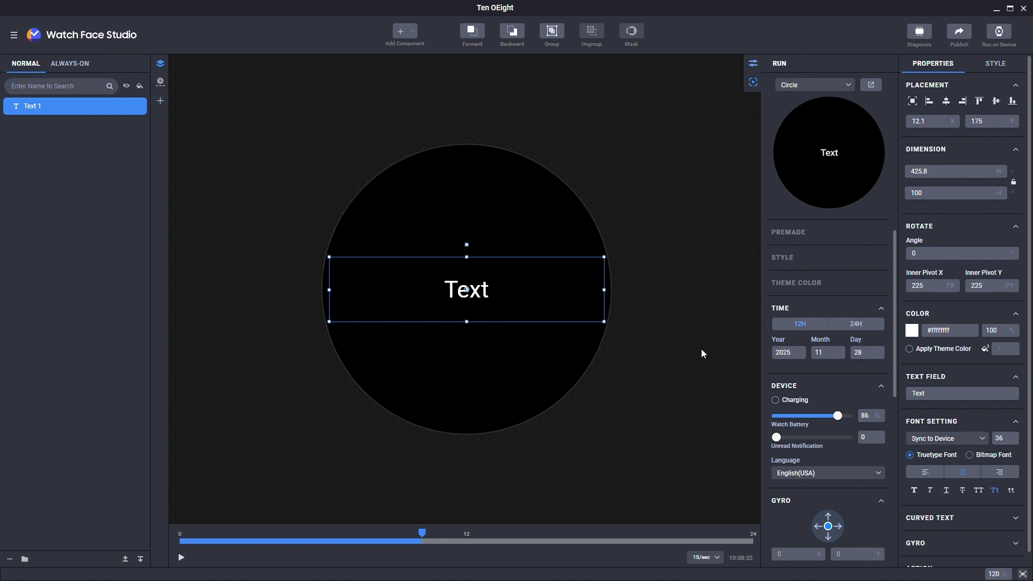
pyautogui.click(945, 391)
pyautogui.click(1008, 393)
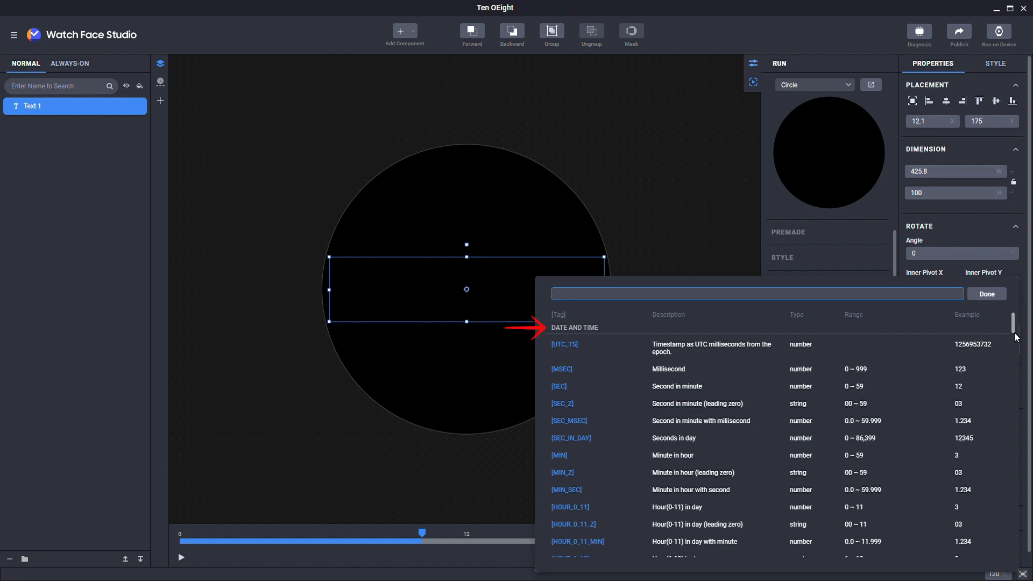
pyautogui.moveTo(1016, 337); pyautogui.dragTo(1019, 413)
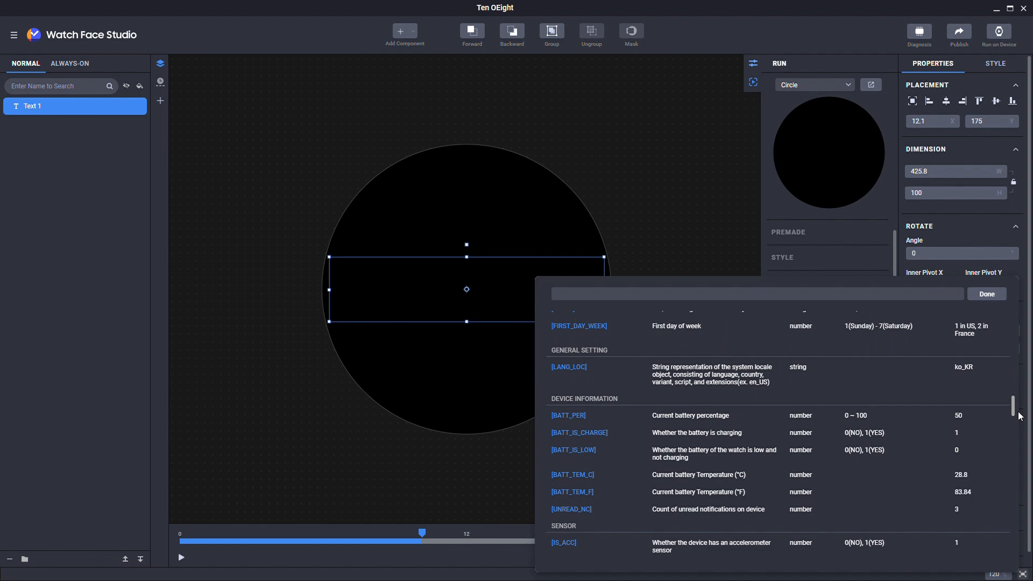
pyautogui.moveTo(1019, 415); pyautogui.dragTo(1019, 446)
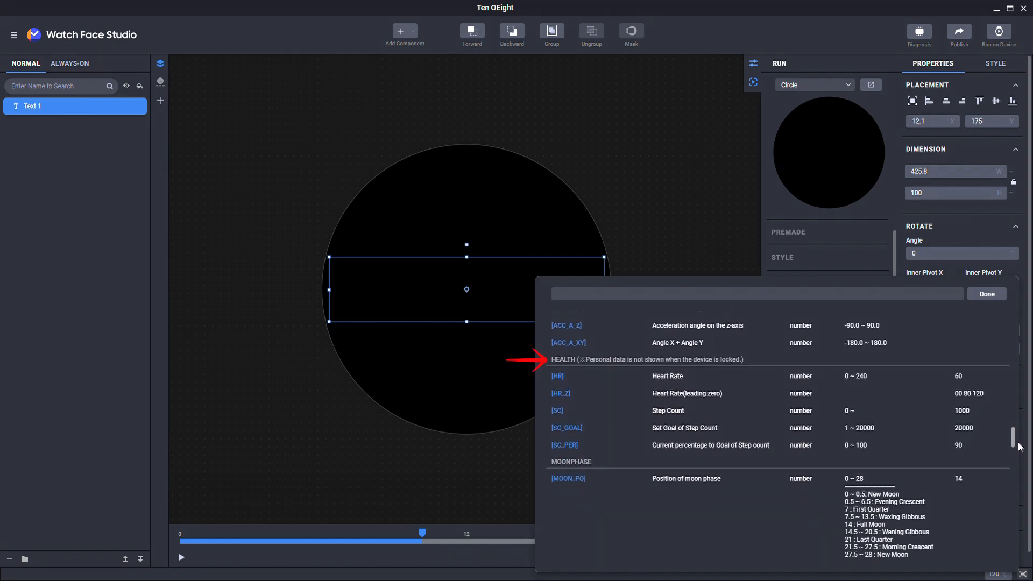
pyautogui.moveTo(1019, 446); pyautogui.dragTo(1021, 483)
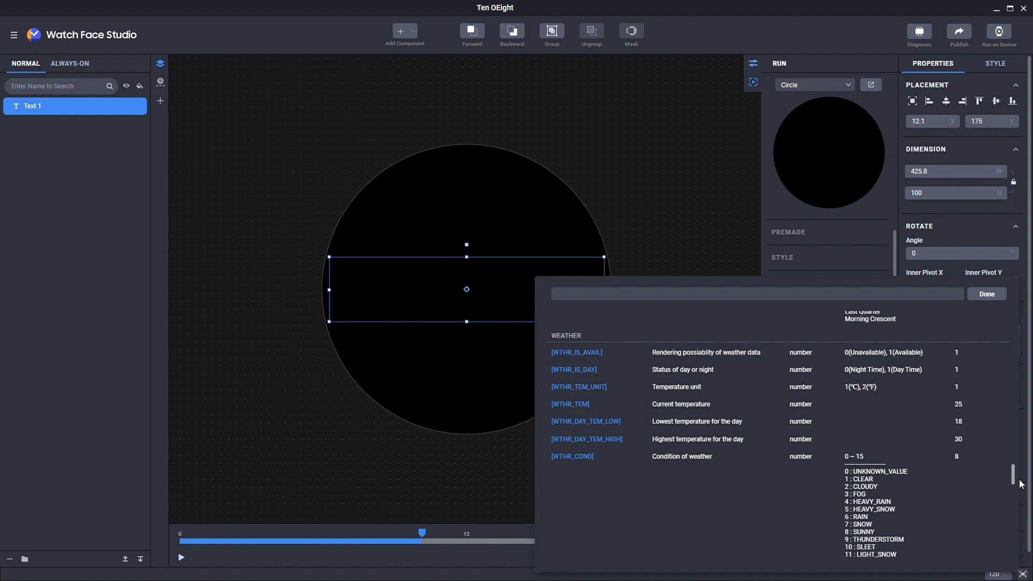
pyautogui.moveTo(1020, 483); pyautogui.dragTo(1021, 322)
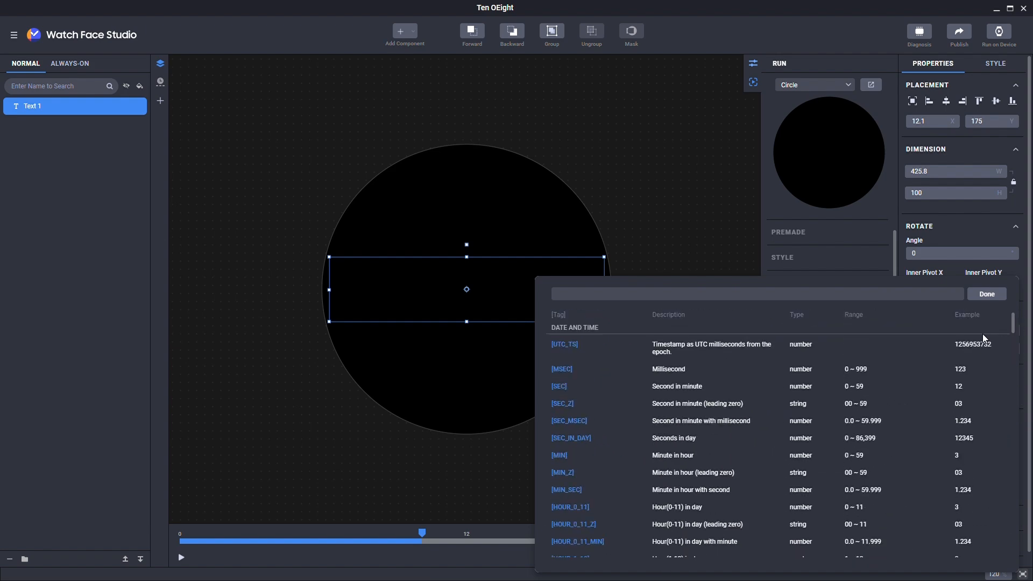
pyautogui.click(605, 388)
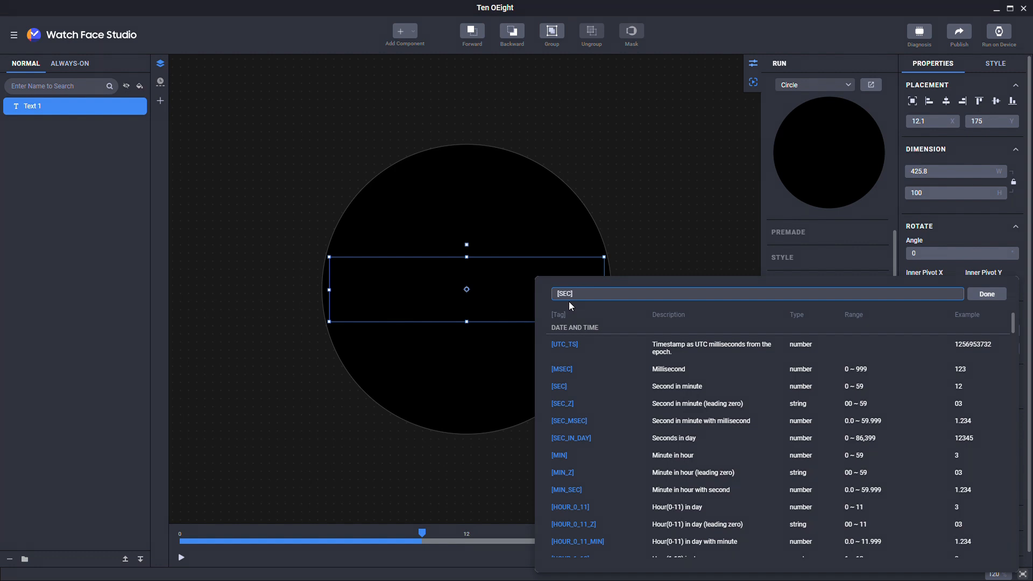
pyautogui.click(988, 294)
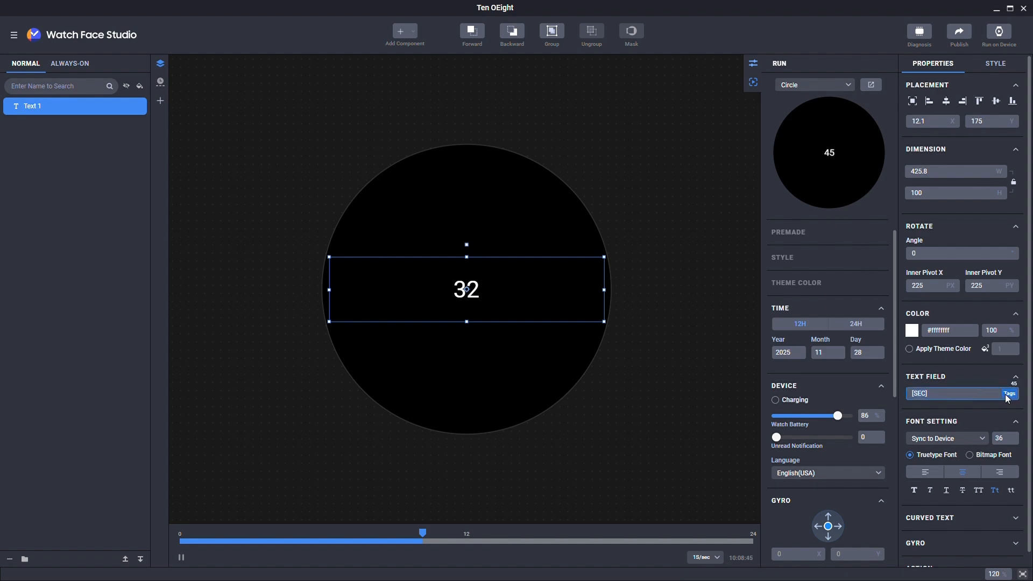
# Step: Replace the text field's content with the full month name tag [MON_F]
pyautogui.click(1008, 393)
pyautogui.scroll(-10, 724, 384)
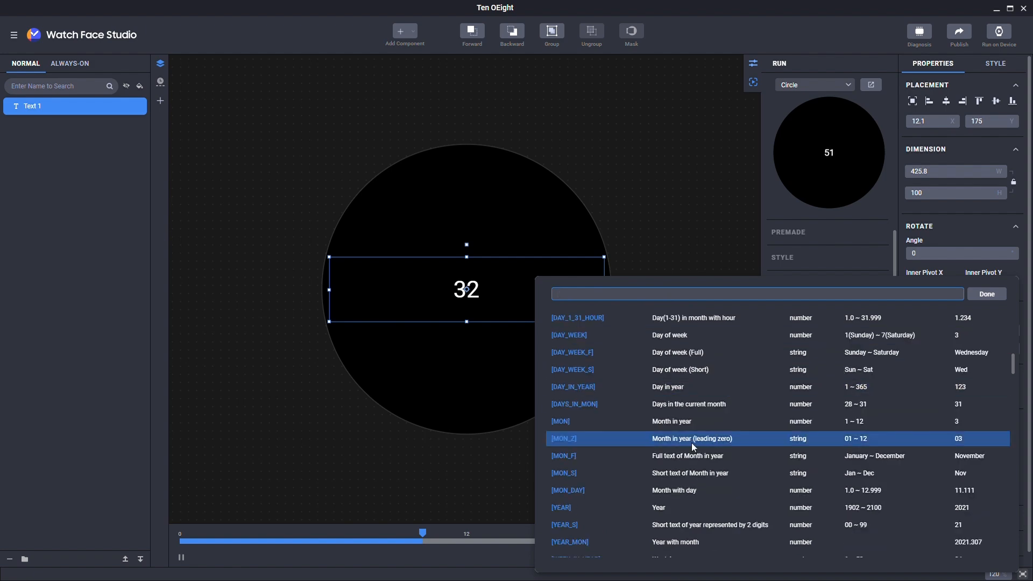
pyautogui.click(579, 456)
pyautogui.click(979, 296)
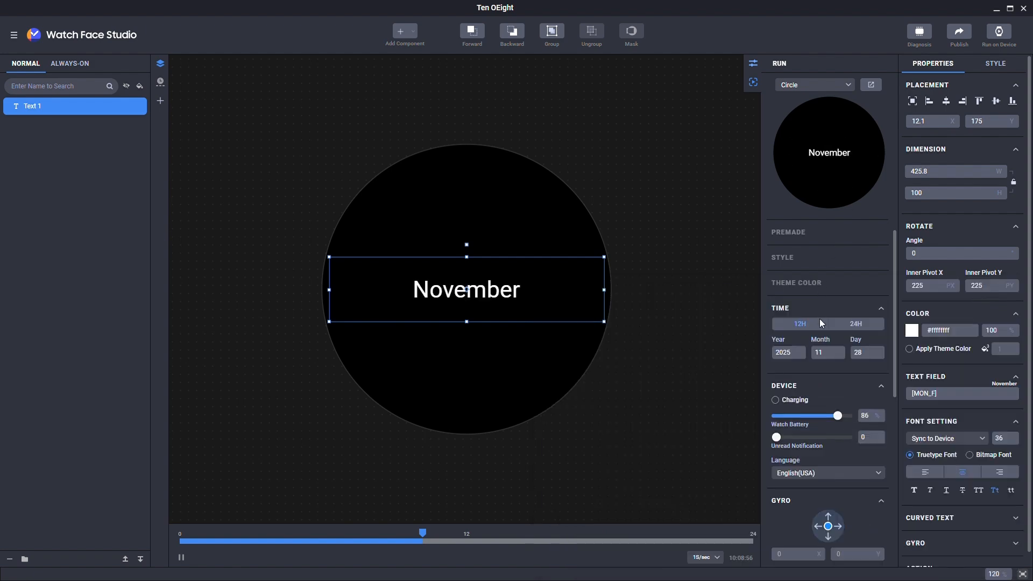
# Step: Set the preview month to 8 and the preview language to Dutch(Netherlands)
pyautogui.scroll(-5, 831, 351)
pyautogui.scroll(2, 831, 351)
pyautogui.click(819, 473)
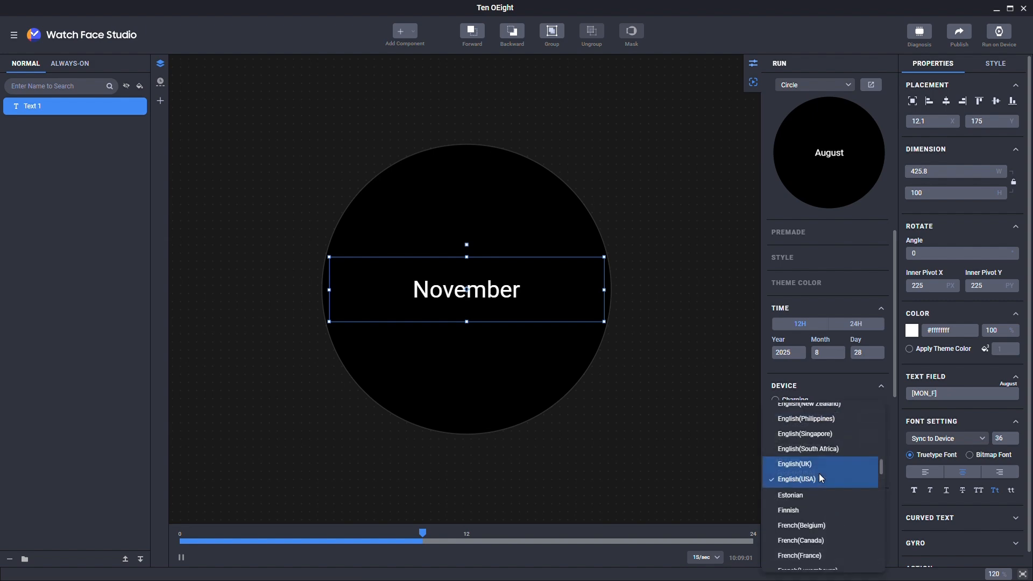
pyautogui.scroll(3, 823, 466)
pyautogui.click(827, 442)
# Step: Preview the month name at month 12, set the month to 6, and switch the preview language to English(USA)
pyautogui.scroll(4, 825, 352)
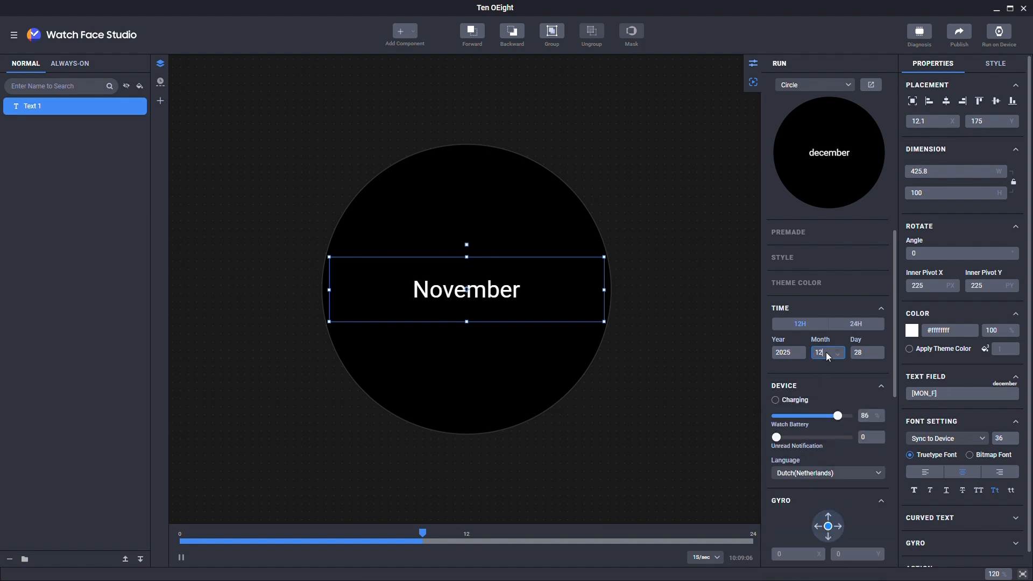
pyautogui.scroll(-6, 826, 352)
pyautogui.click(827, 473)
pyautogui.scroll(-3, 832, 467)
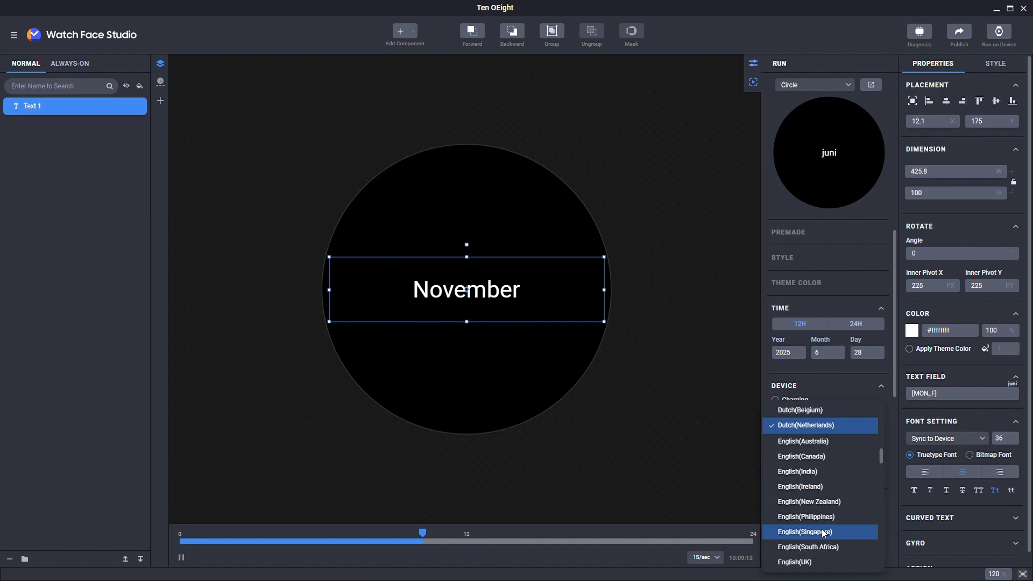
pyautogui.click(806, 554)
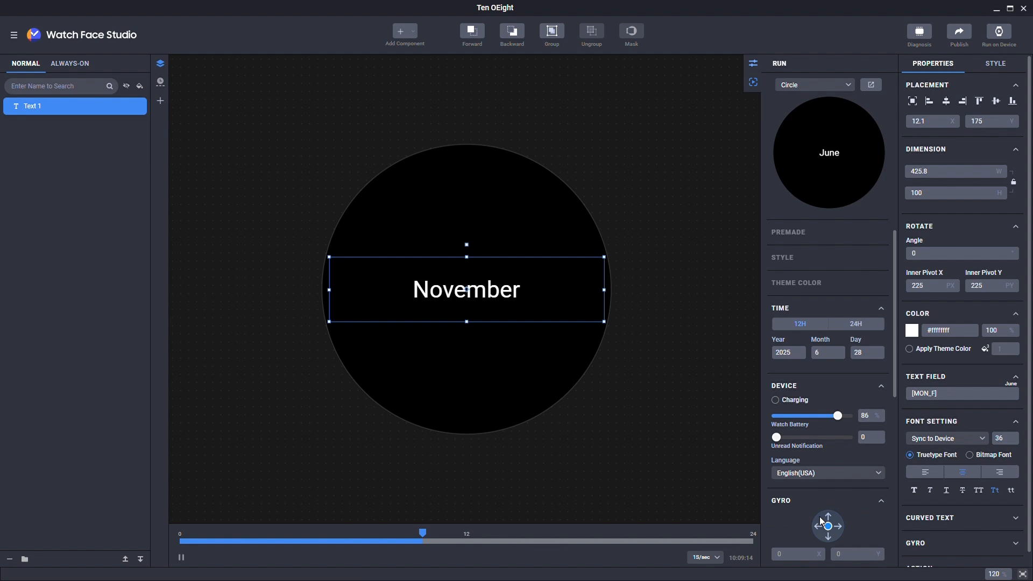
# Step: Extend the text field to [MON_F] [HOUR_1_24] abc [SEC_Z] and apply it
pyautogui.click(951, 394)
pyautogui.click(1002, 393)
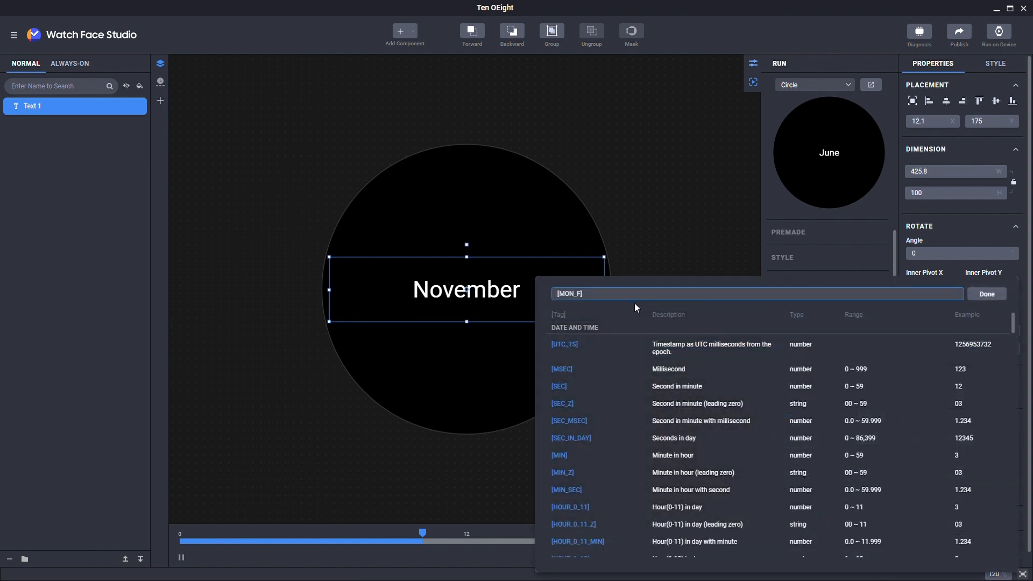
pyautogui.scroll(-5, 673, 375)
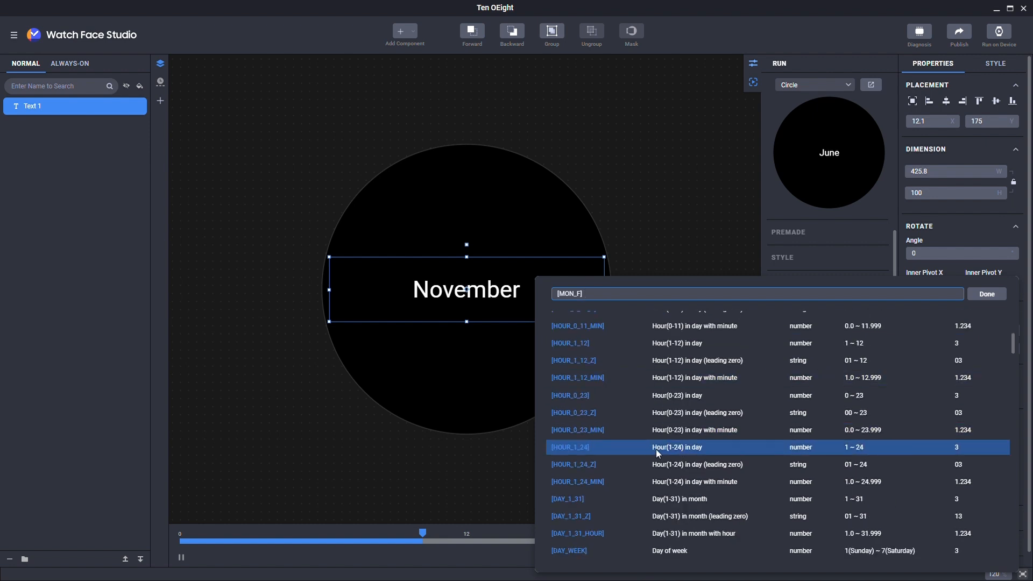
pyautogui.click(673, 447)
pyautogui.write('abc')
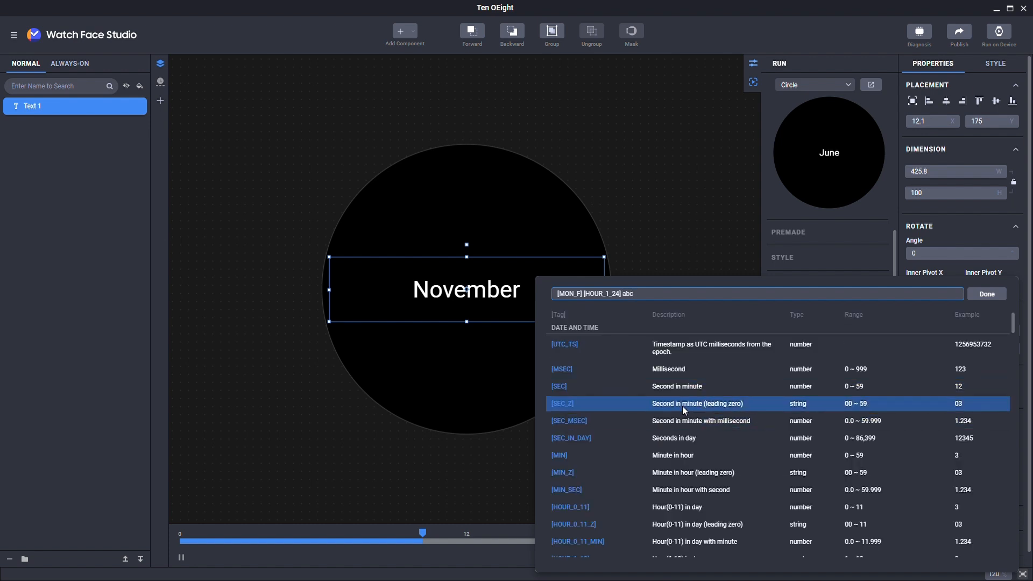
pyautogui.click(686, 403)
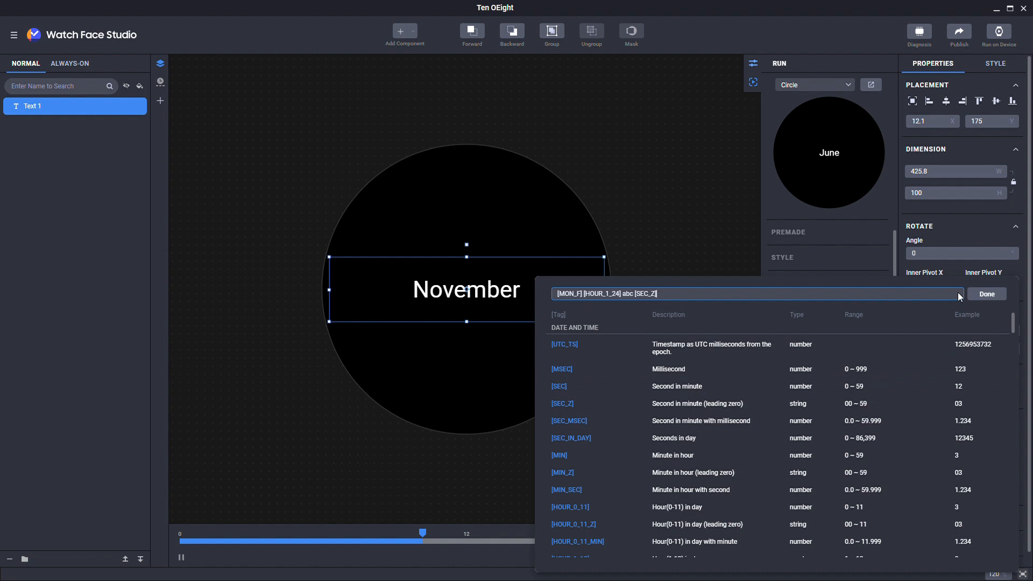
pyautogui.click(974, 294)
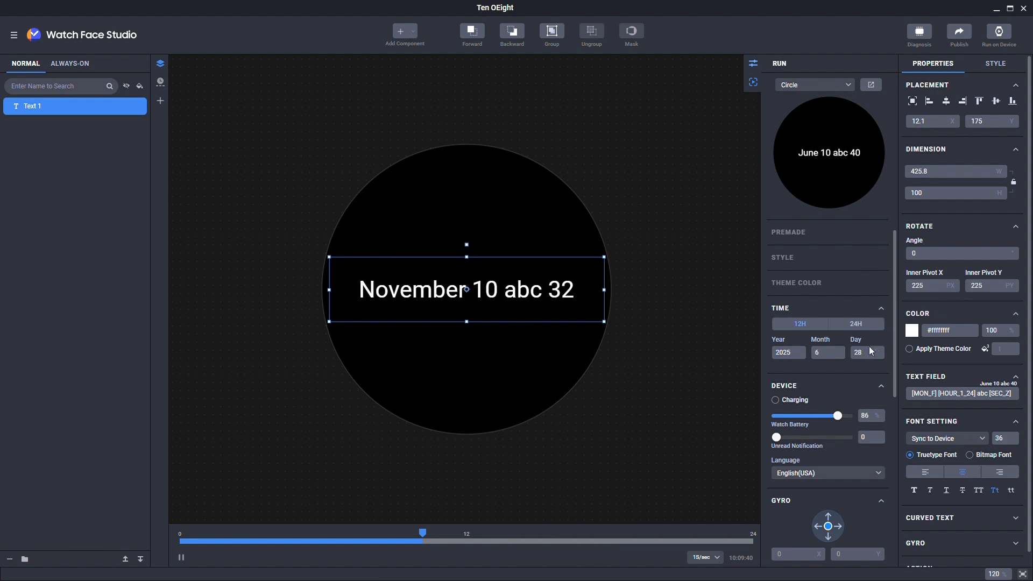
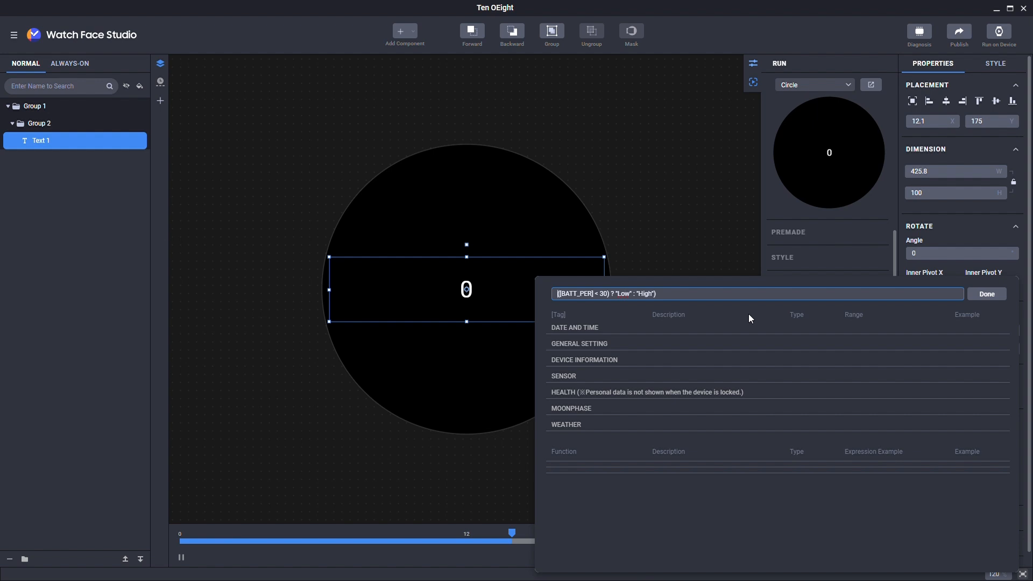
# Step: Add the missing opening parenthesis to the [BATT_PER] < 30 expression, apply it, and set the preview battery to about 43%
pyautogui.write('(')
pyautogui.click(989, 293)
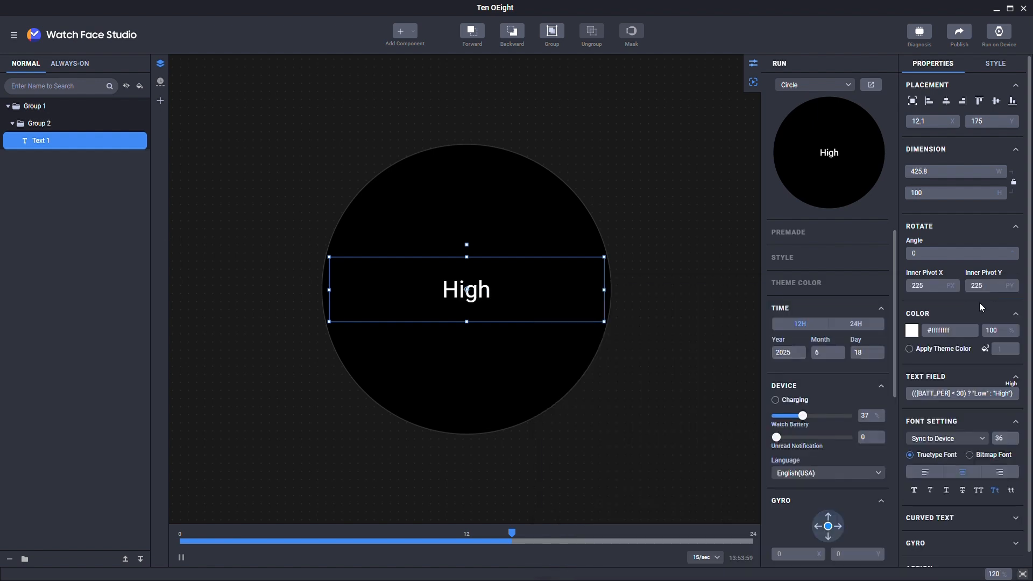
pyautogui.moveTo(803, 416)
pyautogui.mouseDown()
pyautogui.moveTo(823, 415)
pyautogui.moveTo(787, 416)
pyautogui.moveTo(807, 417)
pyautogui.mouseUp()
# Step: Replace the battery expression's results with empty parenthesised branches () : () and change its condition to [BATT_PER] > 60
pyautogui.click(1001, 393)
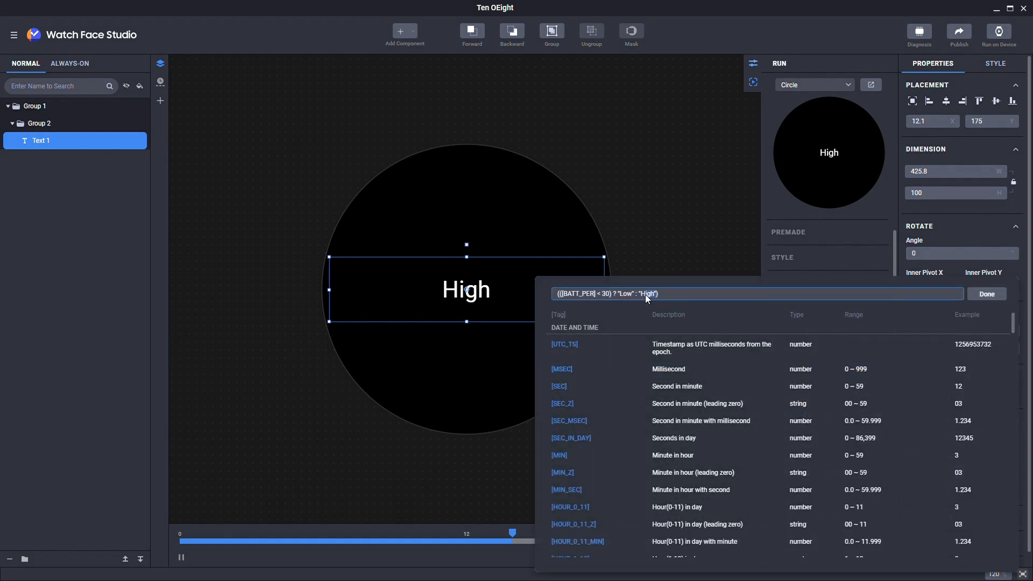
pyautogui.write('() : ()')
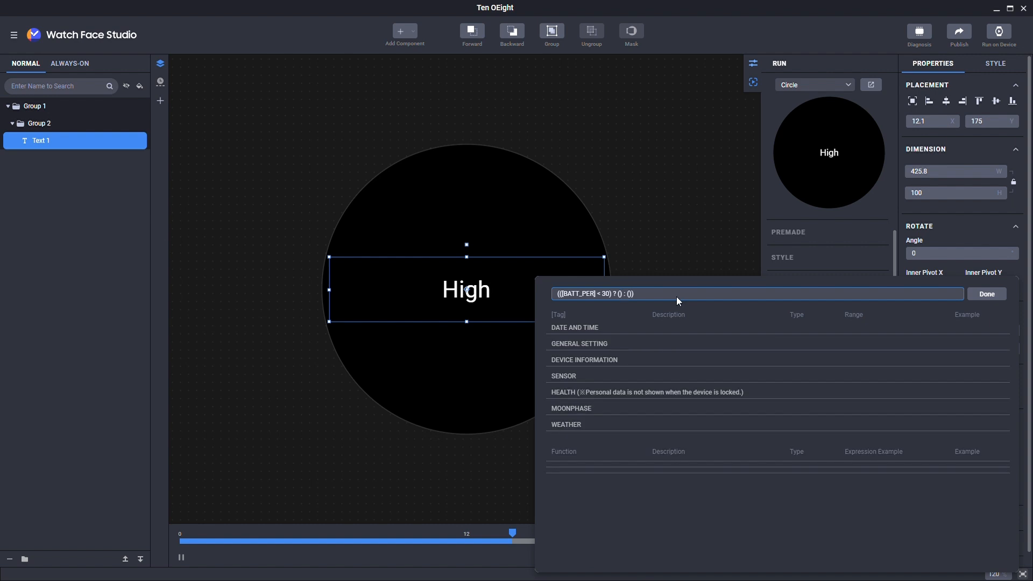
pyautogui.press('Left')
pyautogui.press('Left')
pyautogui.press('Left')
pyautogui.press('Left')
pyautogui.press('Left')
pyautogui.hotkey('shift', 'Left')
pyautogui.hotkey('shift', 'Left')
pyautogui.hotkey('shift', 'Left')
pyautogui.hotkey('shift', 'Left')
pyautogui.write('> 60')
# Step: Fill the branches with "High" and [BATT_PER] > 30 ? "Medium" : "Low", apply the expression, and raise the preview battery level
pyautogui.press('Right')
pyautogui.write('"High"[ba')
pyautogui.click(568, 376)
pyautogui.write('> 30 ? ')
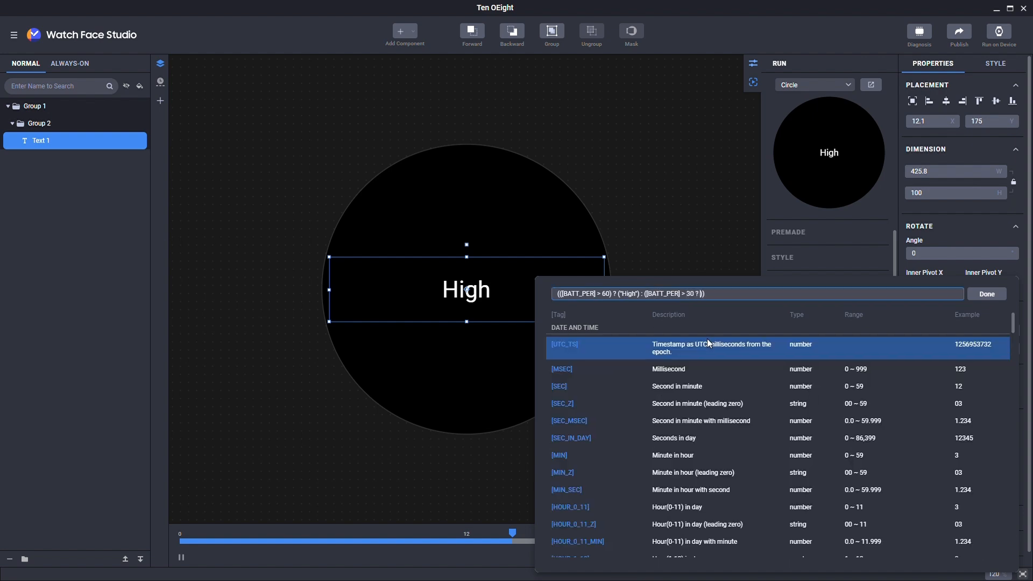
pyautogui.write('"Medium" : ')
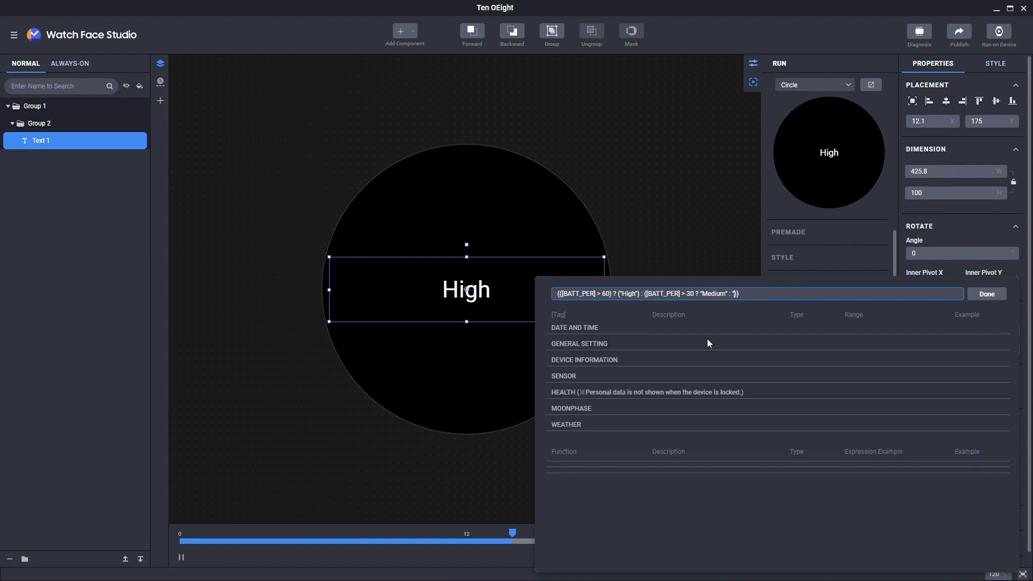
pyautogui.write('Low')
pyautogui.click(995, 296)
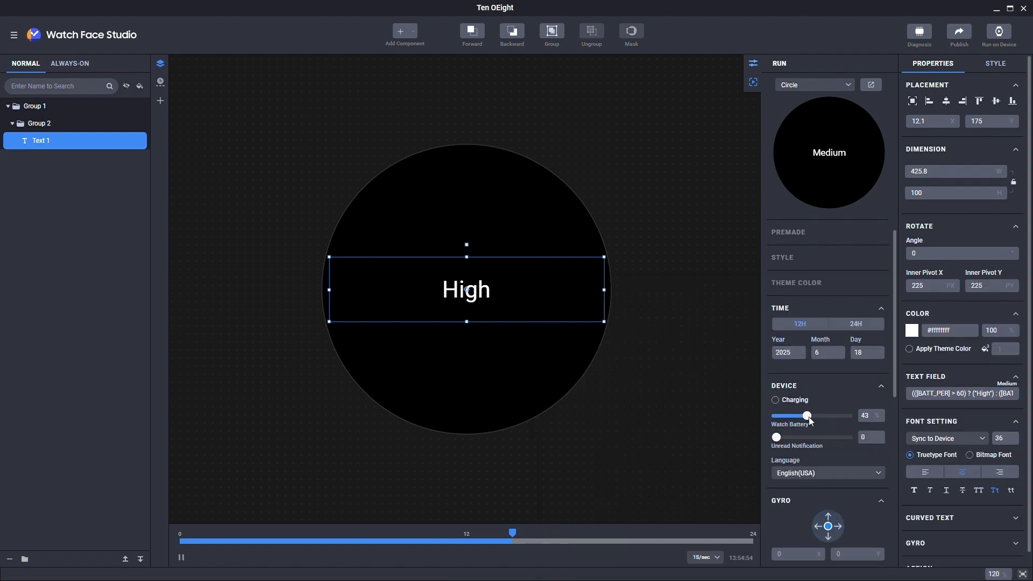
pyautogui.moveTo(810, 420)
pyautogui.mouseDown()
pyautogui.moveTo(826, 421)
pyautogui.moveTo(785, 421)
pyautogui.moveTo(824, 421)
pyautogui.mouseUp()
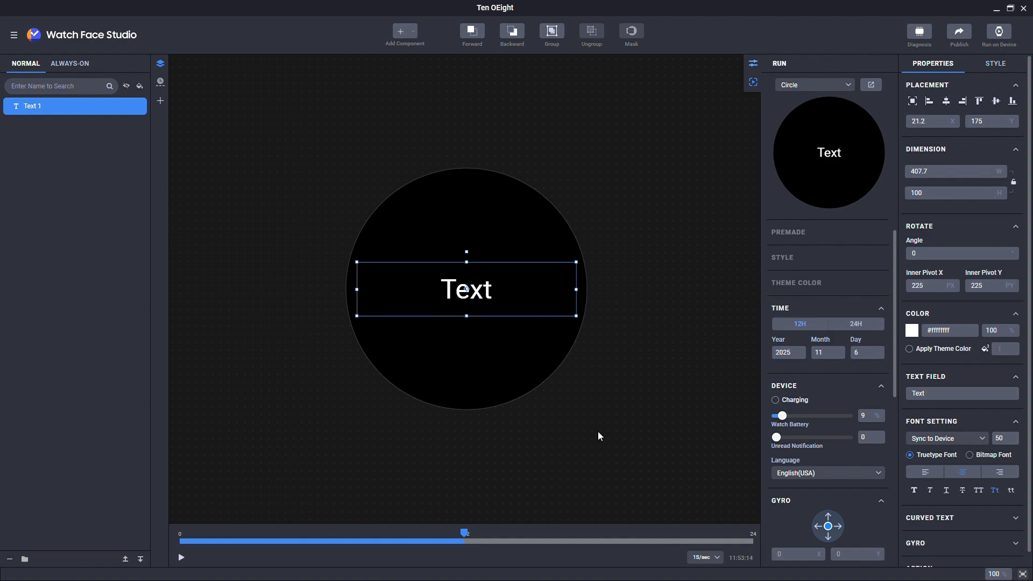
# Step: Replace the text field's content with the power function expression (pow(2, 3)) and apply it
pyautogui.click(927, 394)
pyautogui.click(1007, 395)
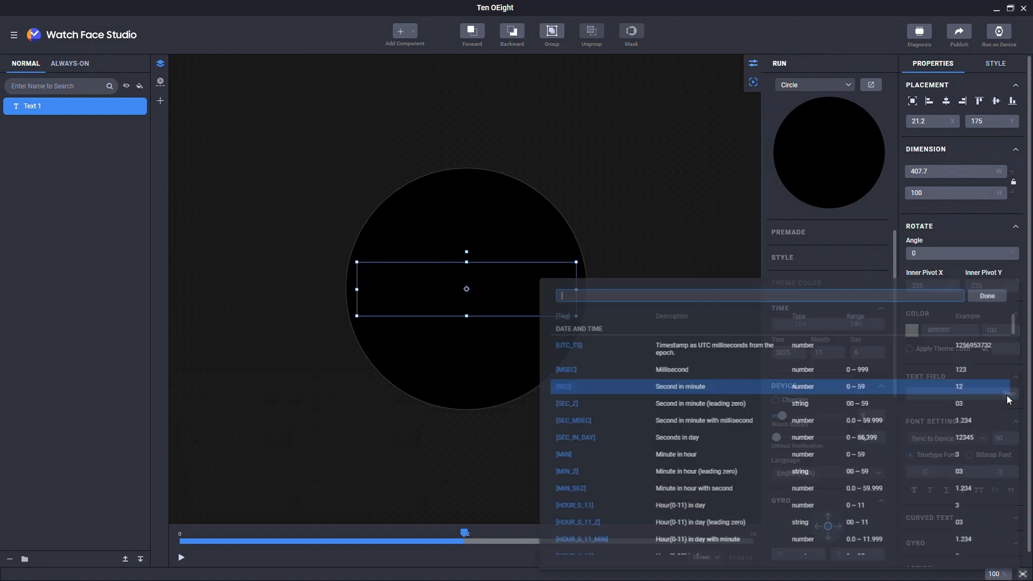
pyautogui.moveTo(1010, 328); pyautogui.dragTo(1015, 521)
pyautogui.scroll(-1, 1011, 513)
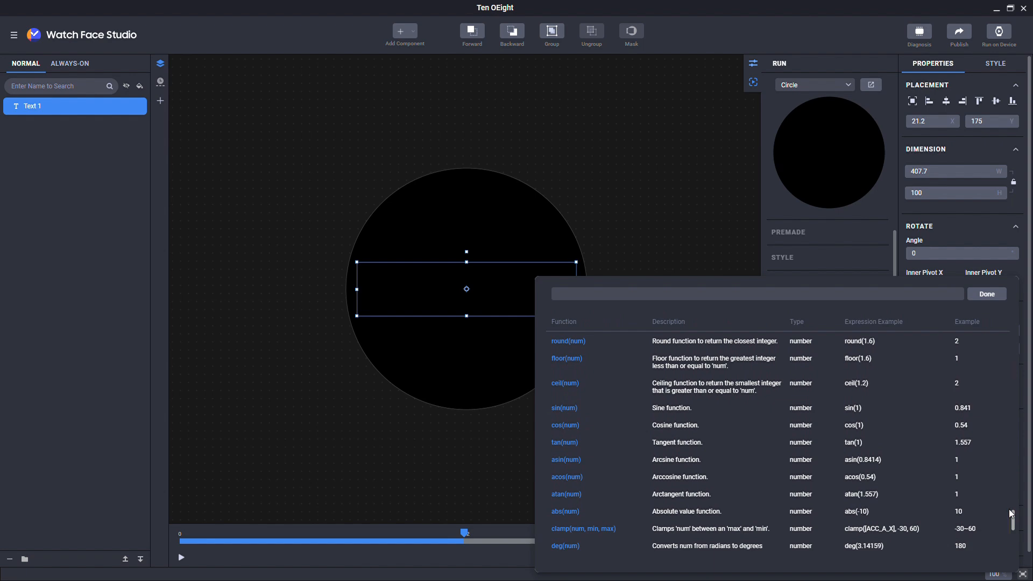
pyautogui.scroll(1, 1011, 514)
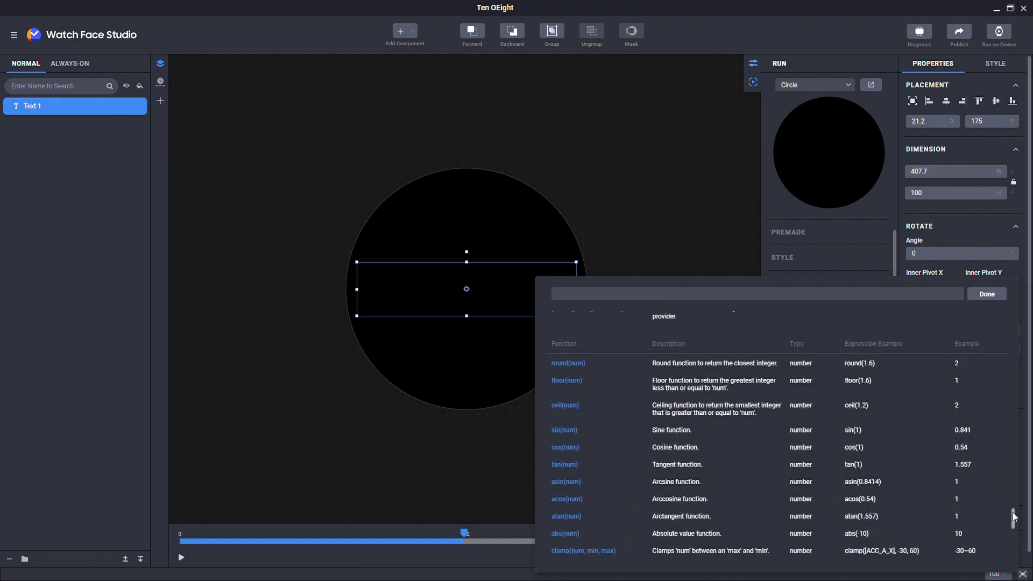
pyautogui.scroll(-2, 1014, 517)
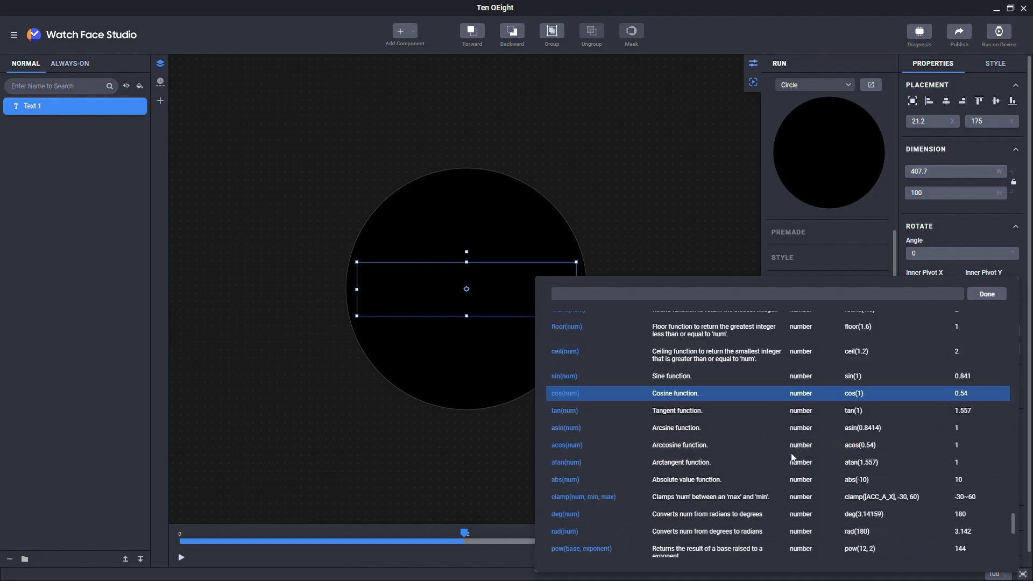
pyautogui.click(594, 551)
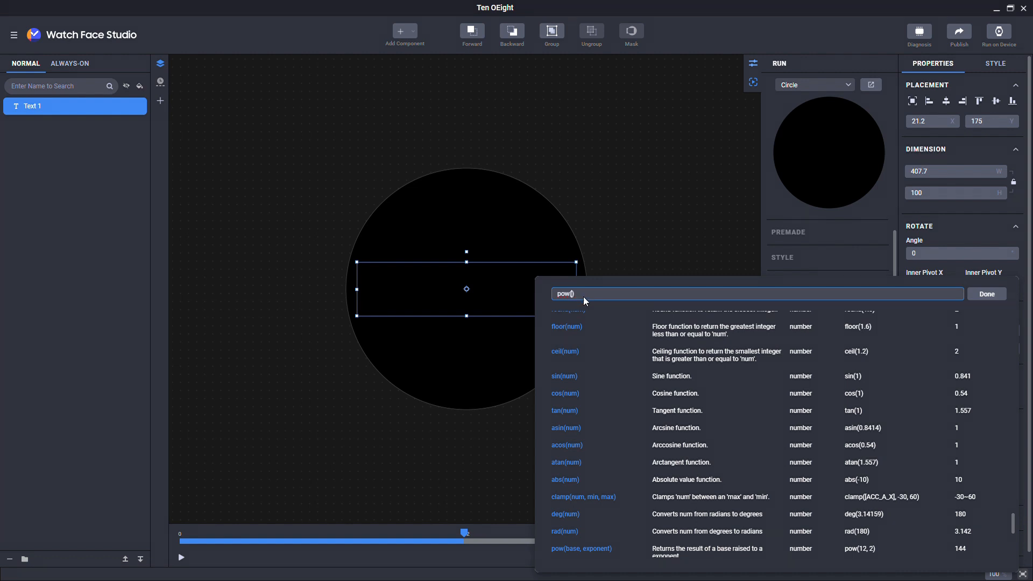
pyautogui.write('2')
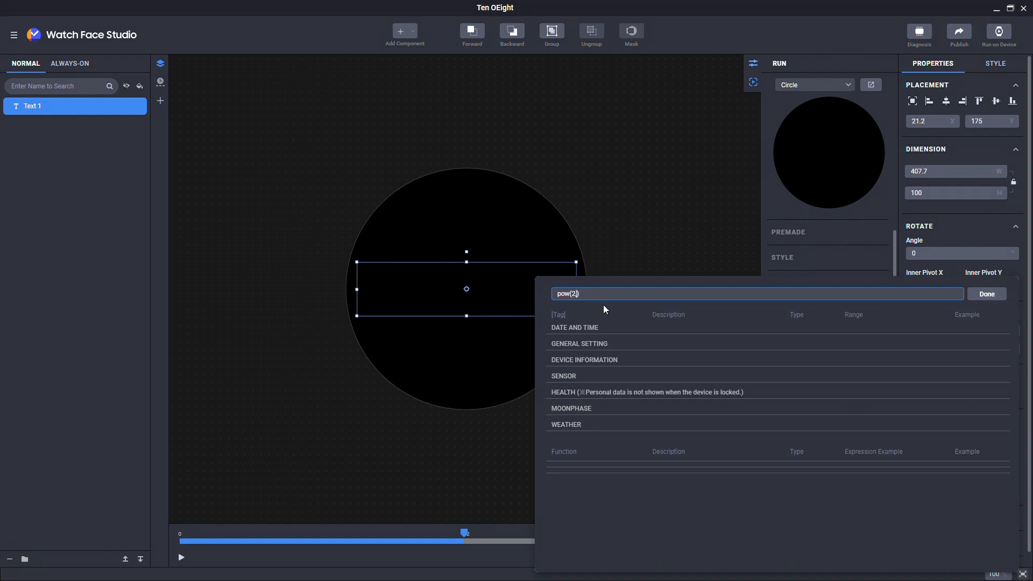
pyautogui.write(', 3')
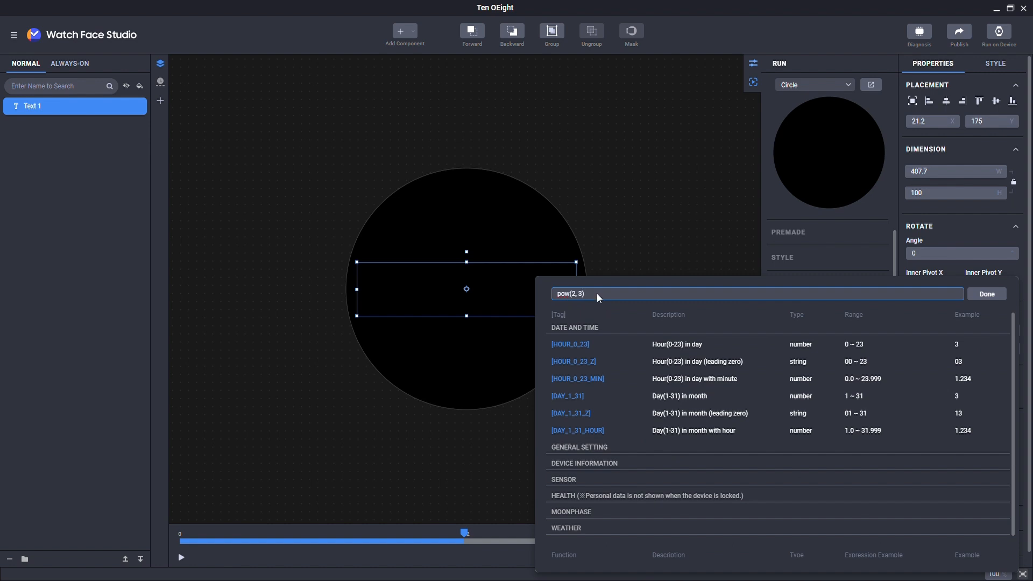
pyautogui.write(')')
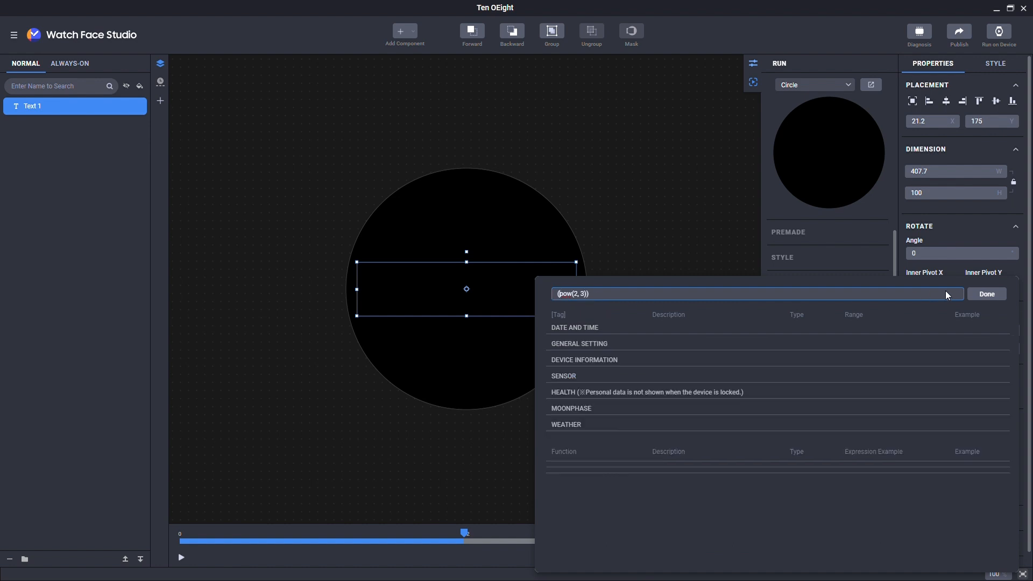
pyautogui.click(975, 298)
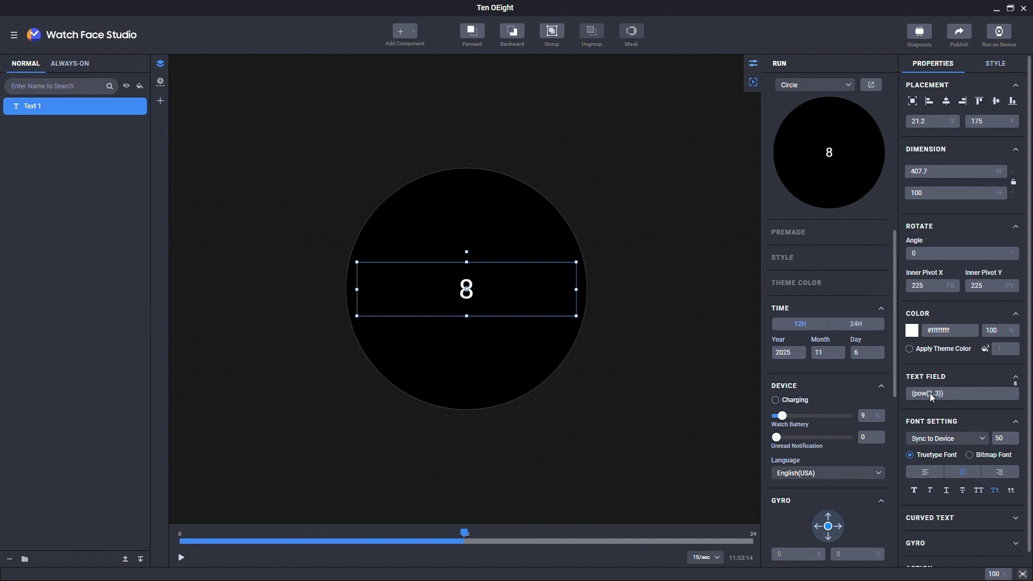
# Step: Change the text expression to (pow([DAY_1_31], 2)), apply it, and try different preview days, ending on day 6
pyautogui.click(968, 390)
pyautogui.click(1002, 395)
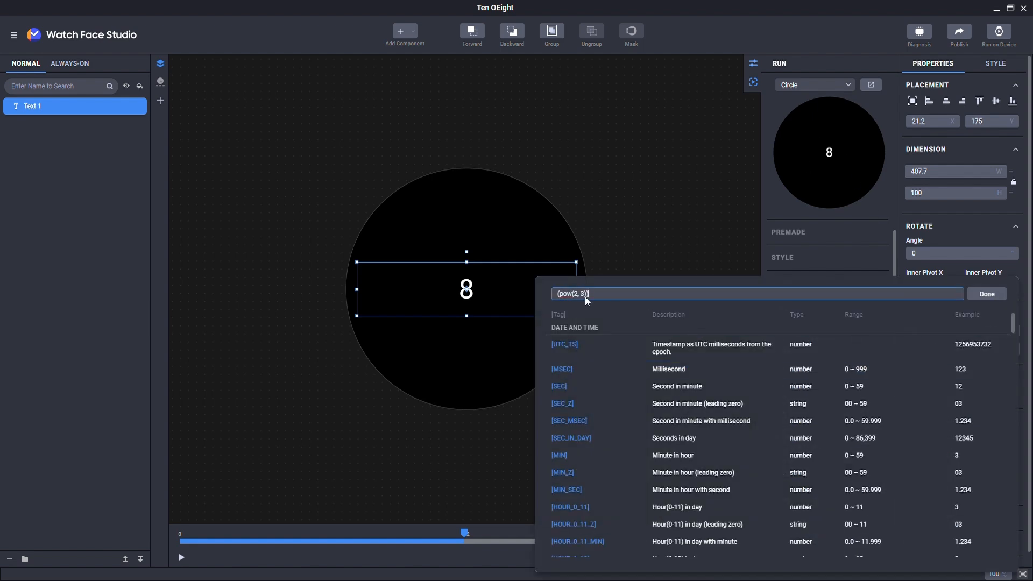
pyautogui.press('BackSpace')
pyautogui.write('[')
pyautogui.scroll(-2, 640, 376)
pyautogui.scroll(-2, 640, 375)
pyautogui.click(621, 438)
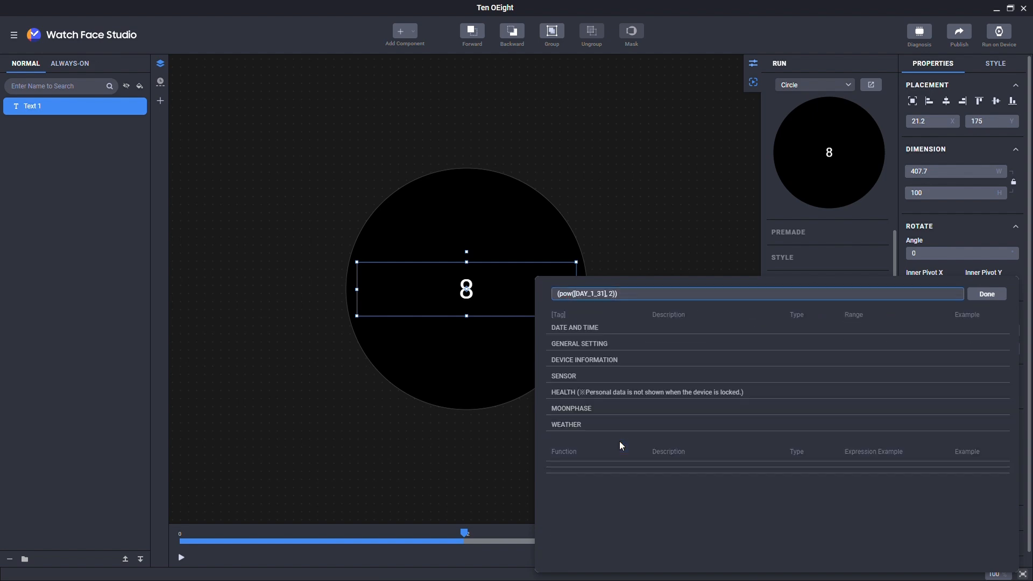
pyautogui.click(979, 293)
pyautogui.click(855, 354)
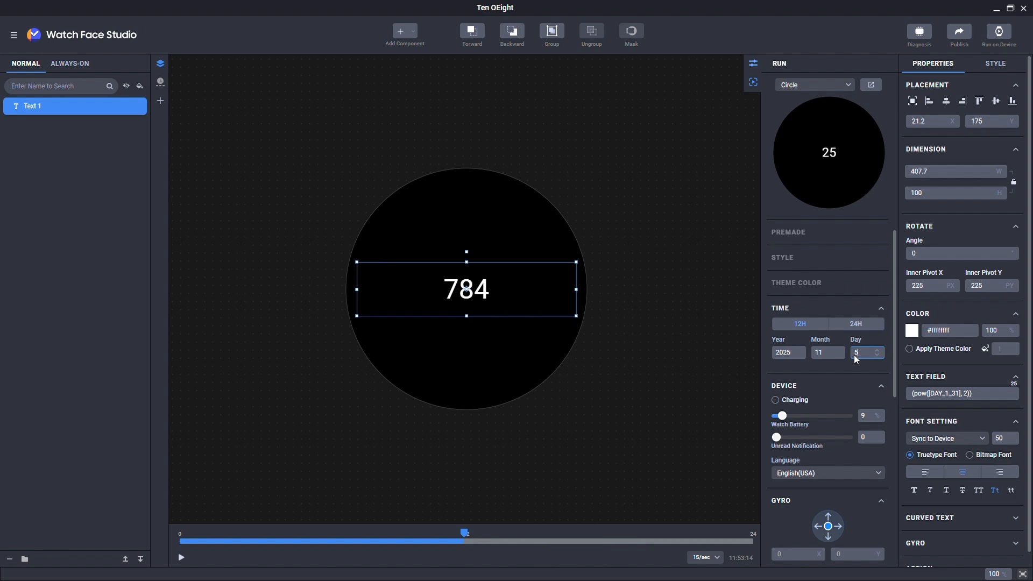
pyautogui.scroll(4, 853, 354)
# Step: Clear the text field's expression and insert the numberFormat function in its place
pyautogui.click(1009, 392)
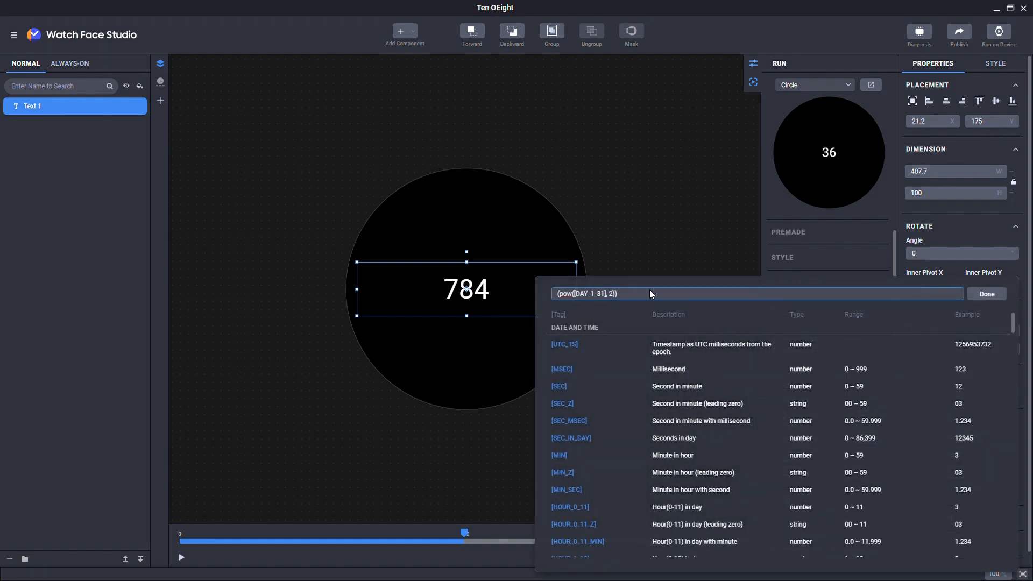
pyautogui.moveTo(650, 294); pyautogui.dragTo(555, 294)
pyautogui.press('BackSpace')
pyautogui.moveTo(1012, 325); pyautogui.dragTo(1011, 554)
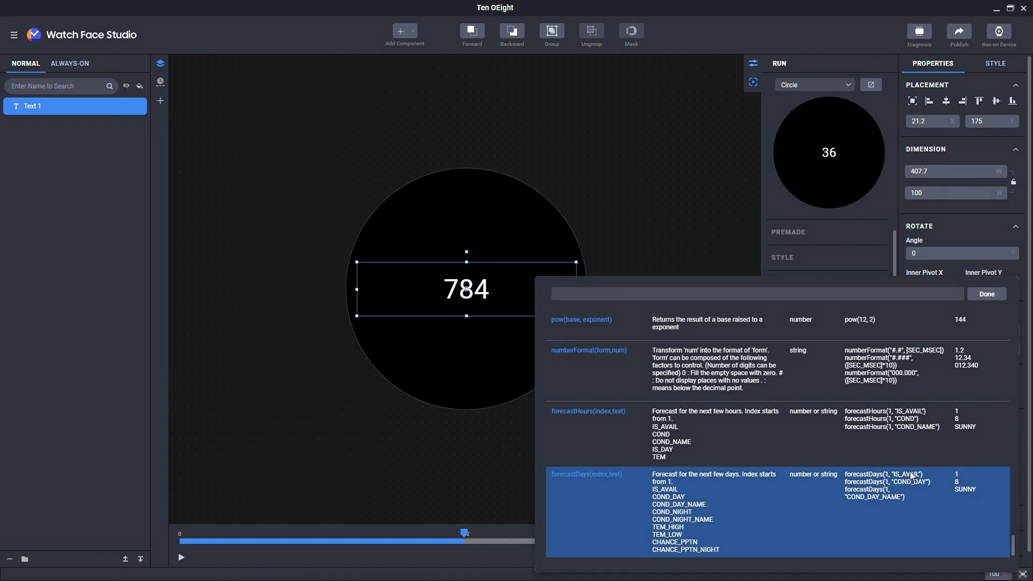
pyautogui.click(600, 366)
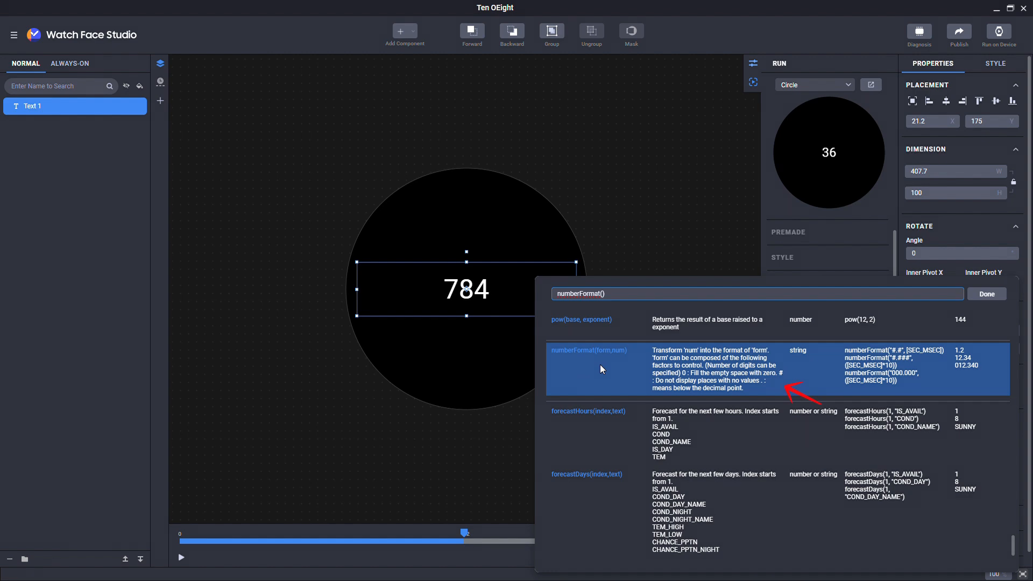
# Step: Complete the expression as (numberFormat("#", (([DAY_1_31] * 100) / [DAYS_IN_MON]))) and apply it
pyautogui.write('"#"')
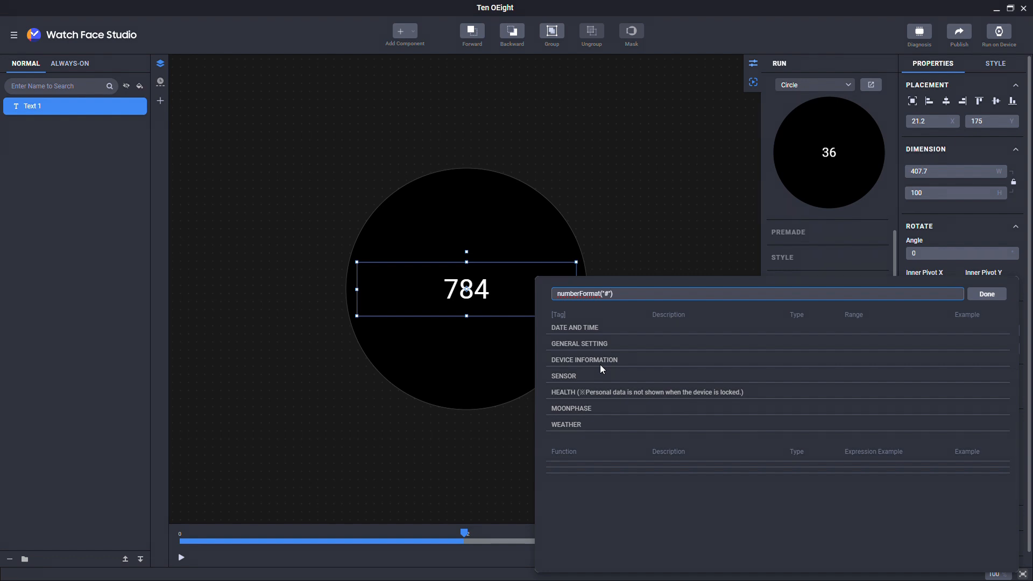
pyautogui.write(',')
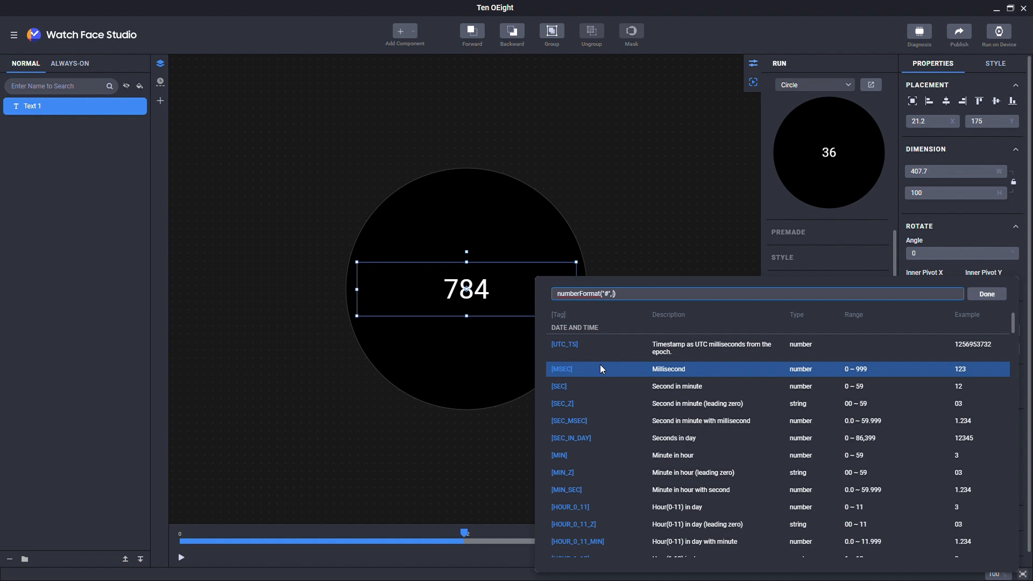
pyautogui.write('(([DAY_1_31] * 100) / [DAYS_IN_MON])')
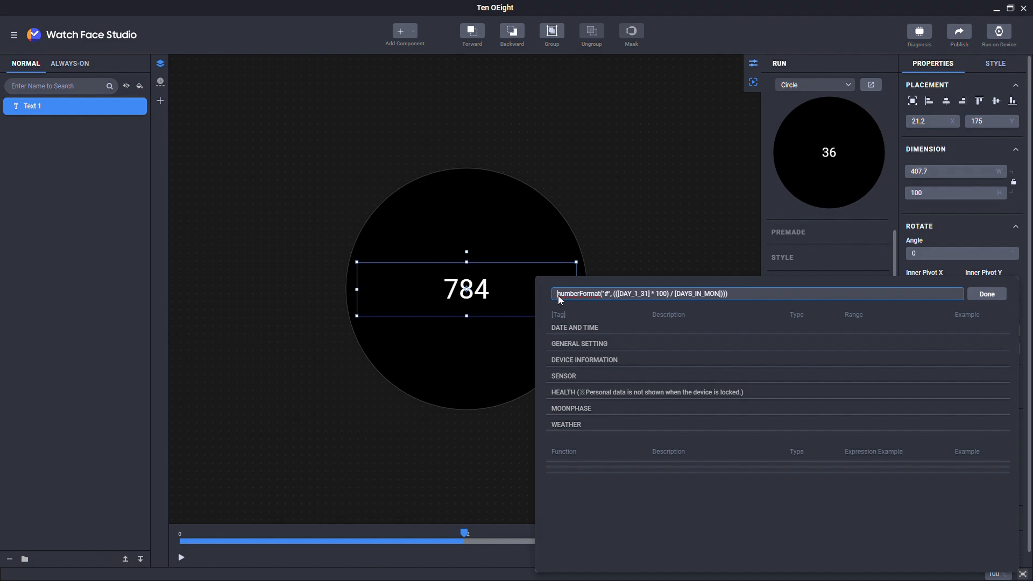
pyautogui.write('(')
pyautogui.click(986, 294)
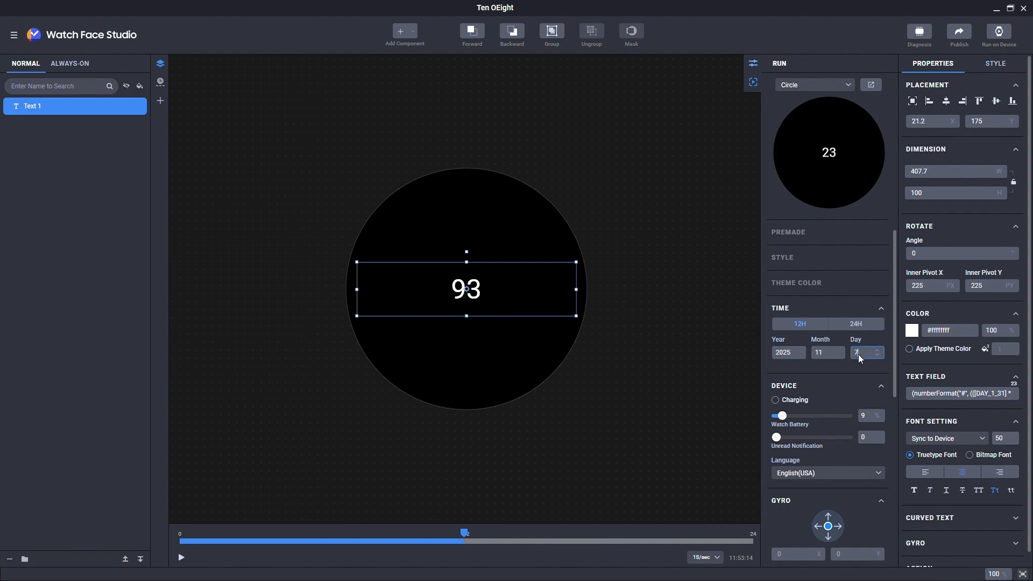
# Step: Change the number format in the text expression to "#.#" and try it with different preview days, returning to day 6
pyautogui.click(964, 394)
pyautogui.write('.#')
pyautogui.press('Return')
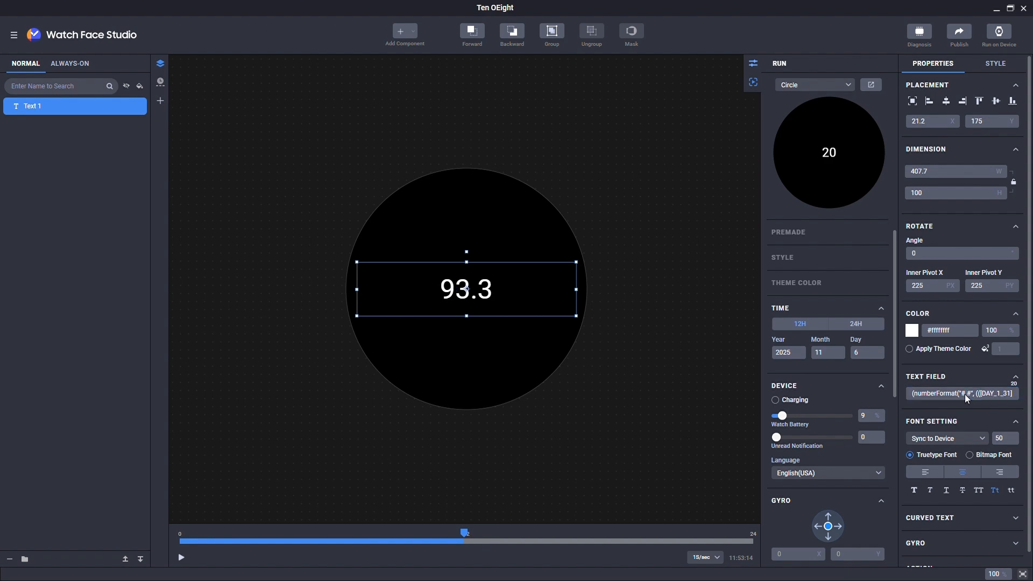
pyautogui.click(860, 355)
pyautogui.scroll(3, 861, 355)
pyautogui.scroll(-3, 860, 355)
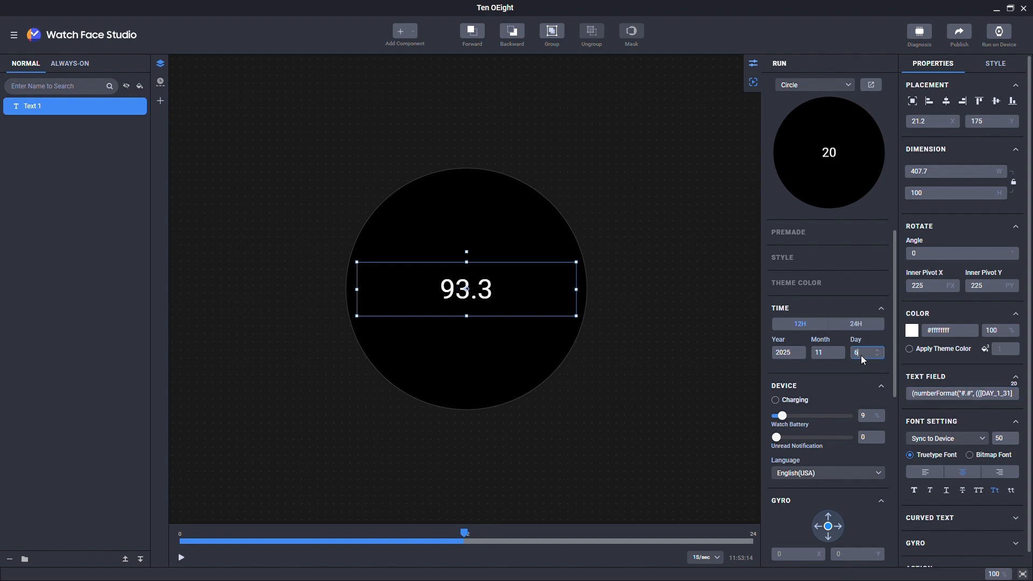
# Step: Add another # to the number format in the text expression and apply it
pyautogui.click(970, 395)
pyautogui.write('#')
pyautogui.press('Return')
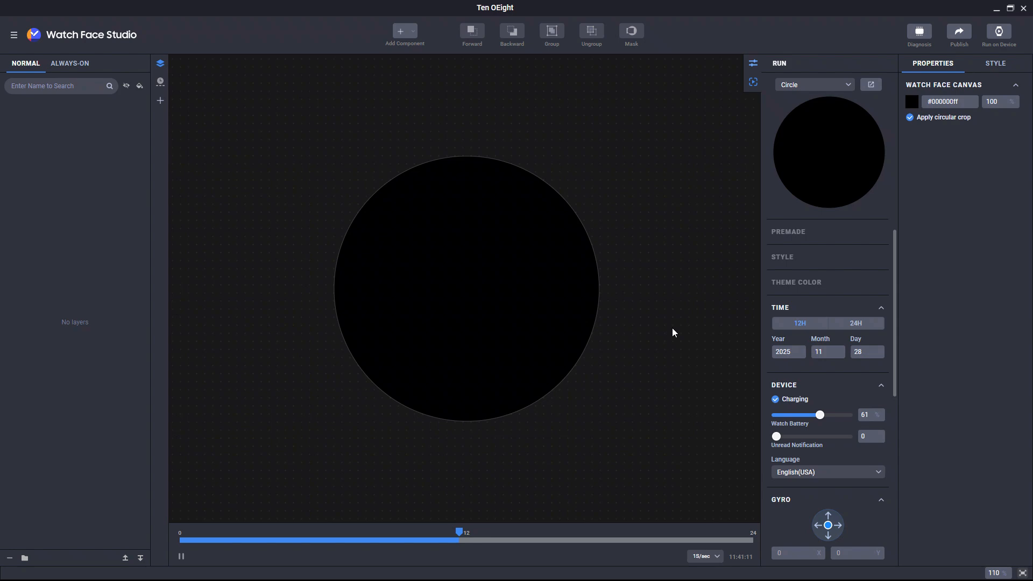
# Step: Add a rectangle shape to the empty watch face and set its width to 100
pyautogui.click(411, 35)
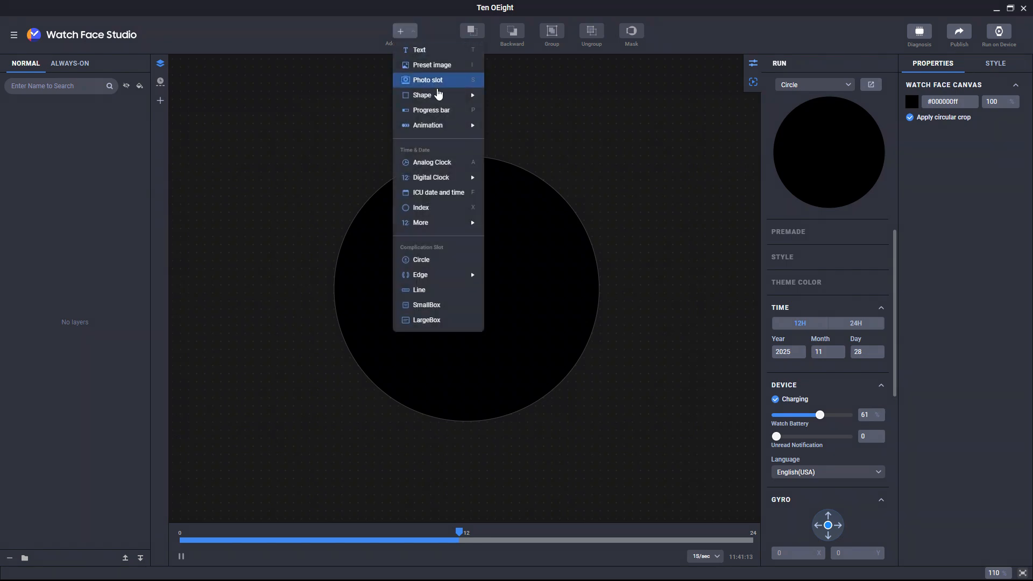
pyautogui.moveTo(427, 94)
pyautogui.click(516, 97)
pyautogui.click(921, 170)
pyautogui.write('10')
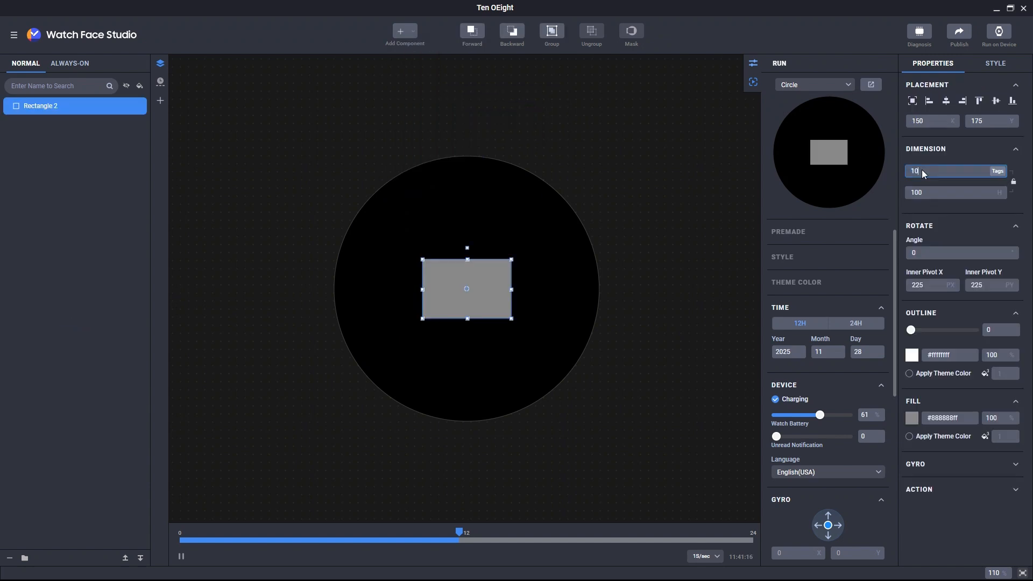
pyautogui.write('0')
pyautogui.press('Return')
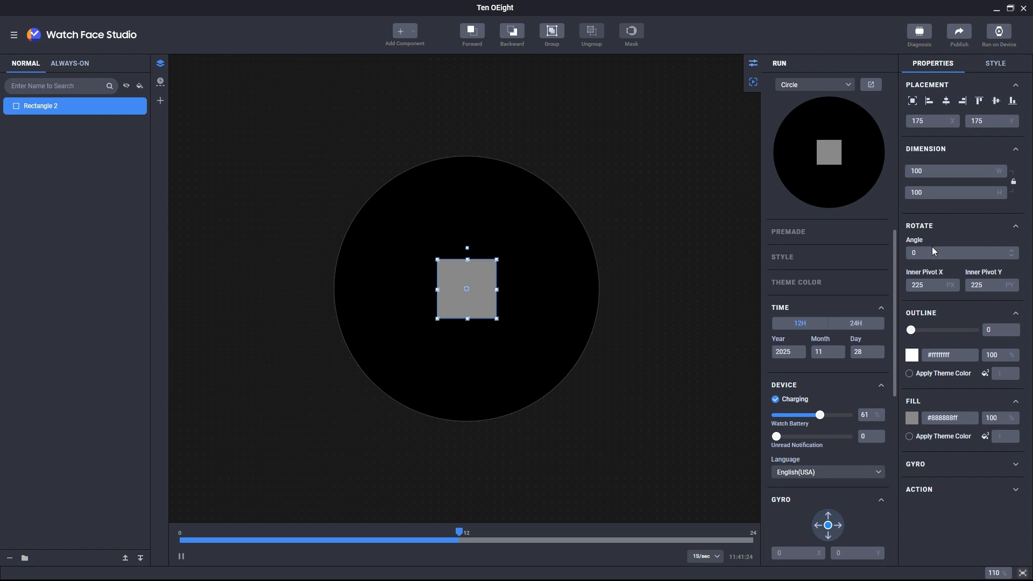
# Step: Give the rectangle's rotation angle the tag expression ([SEC] * 6) and apply it
pyautogui.click(964, 256)
pyautogui.click(1012, 252)
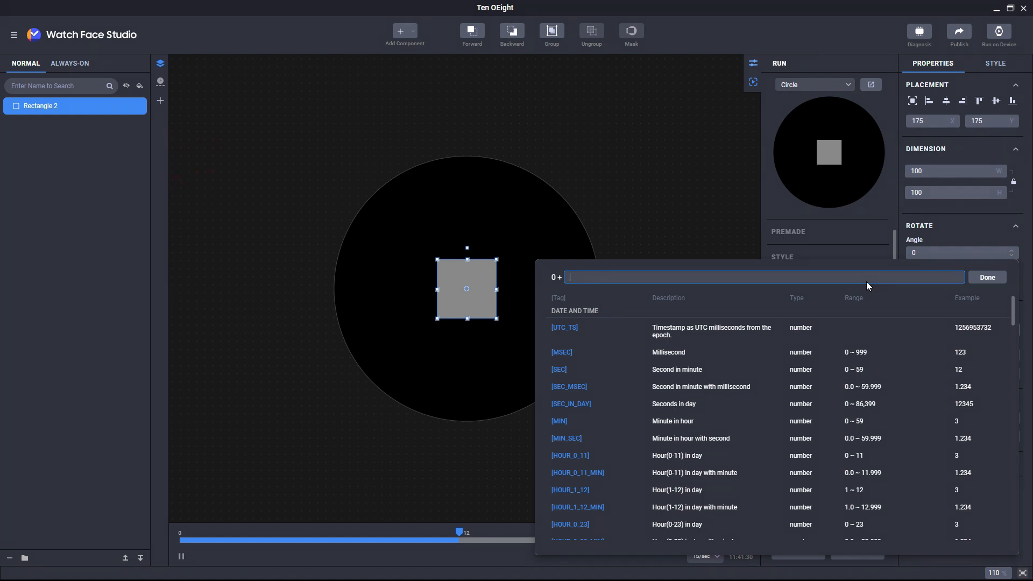
pyautogui.doubleClick(583, 370)
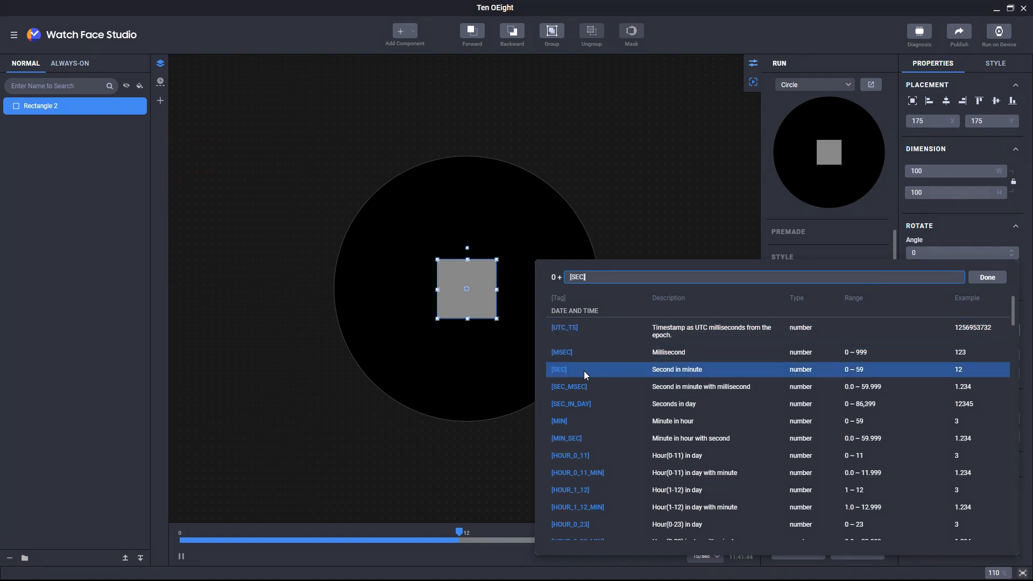
pyautogui.write('* 6')
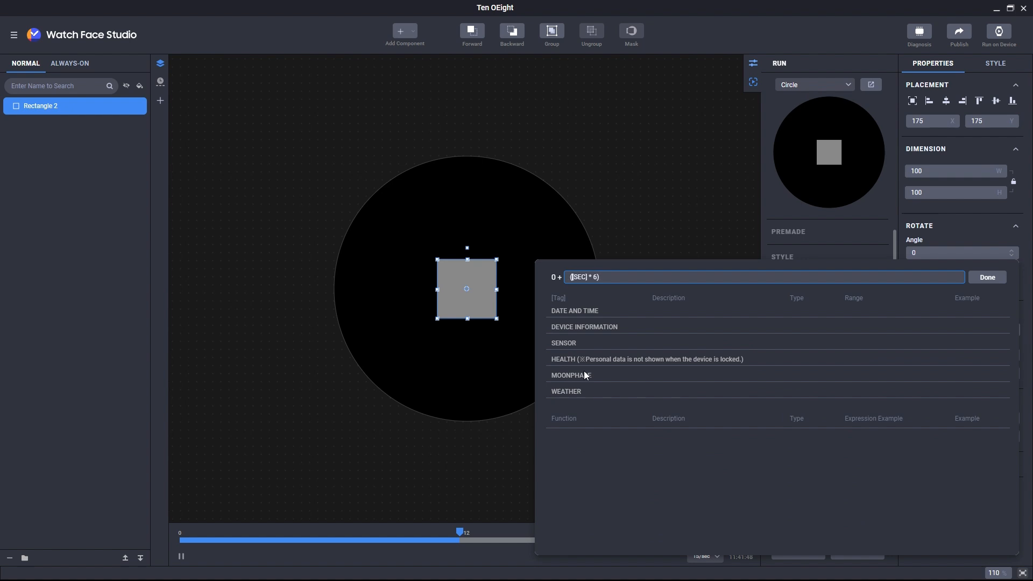
pyautogui.click(986, 276)
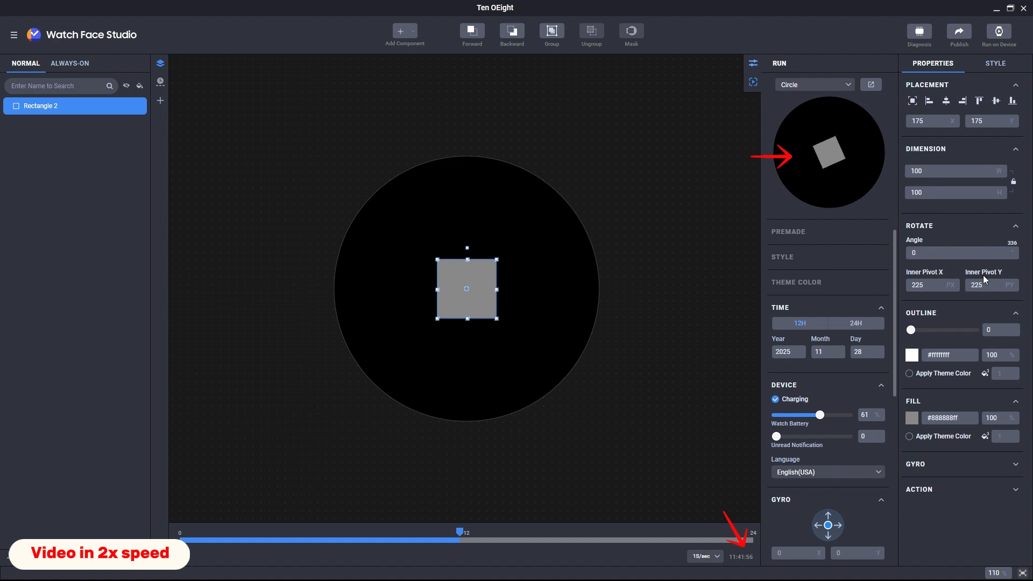
# Step: Replace the [SEC] tag in the rectangle's angle expression with [SEC_MSEC], keeping * 6, and apply it
pyautogui.click(1010, 253)
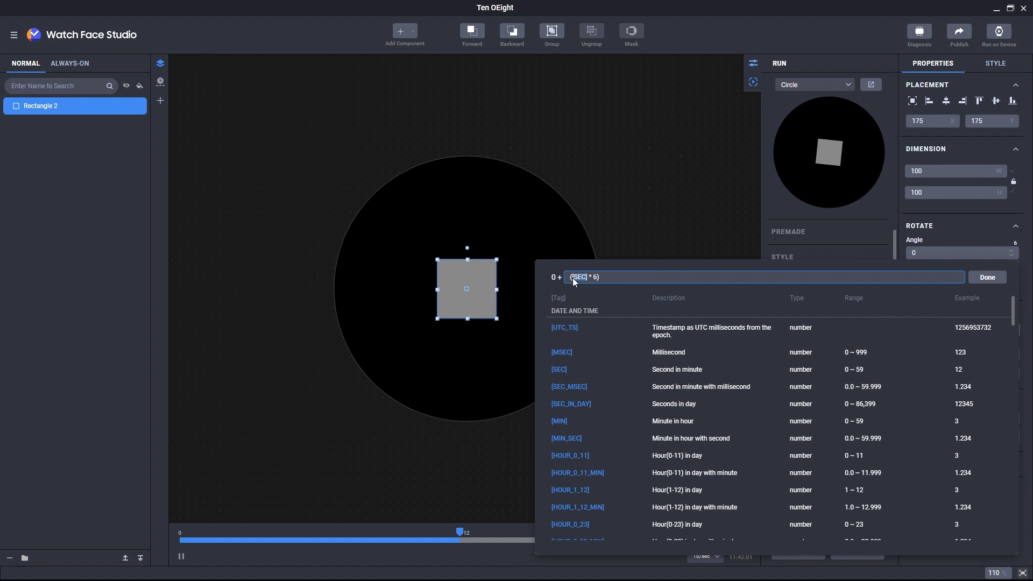
pyautogui.press('BackSpace')
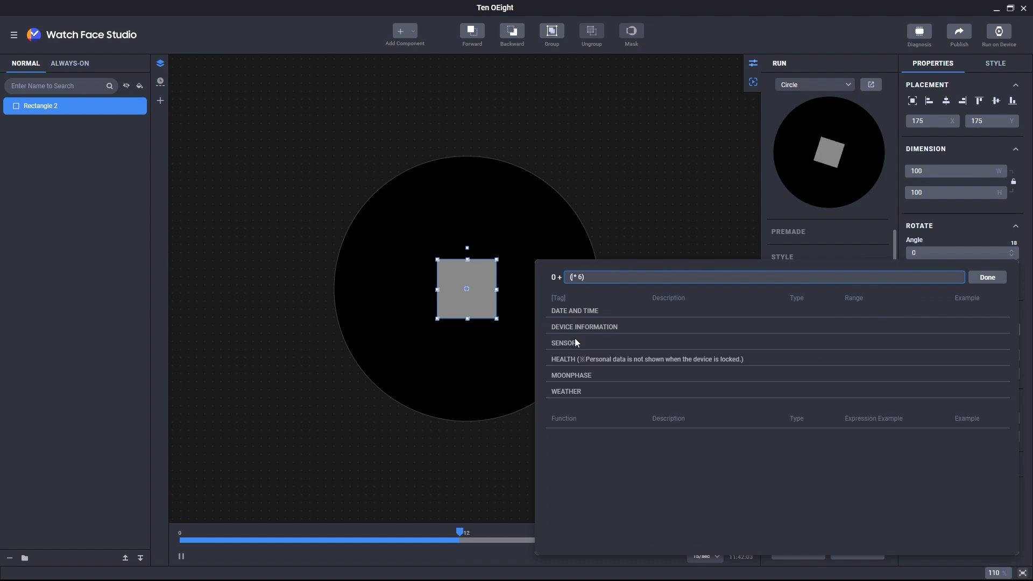
pyautogui.write('[sec')
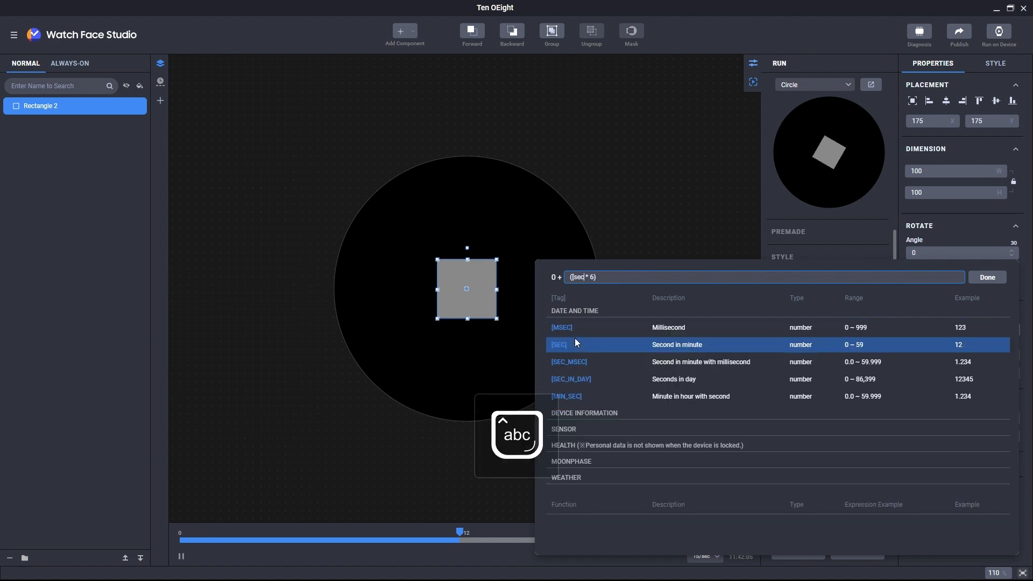
pyautogui.click(581, 362)
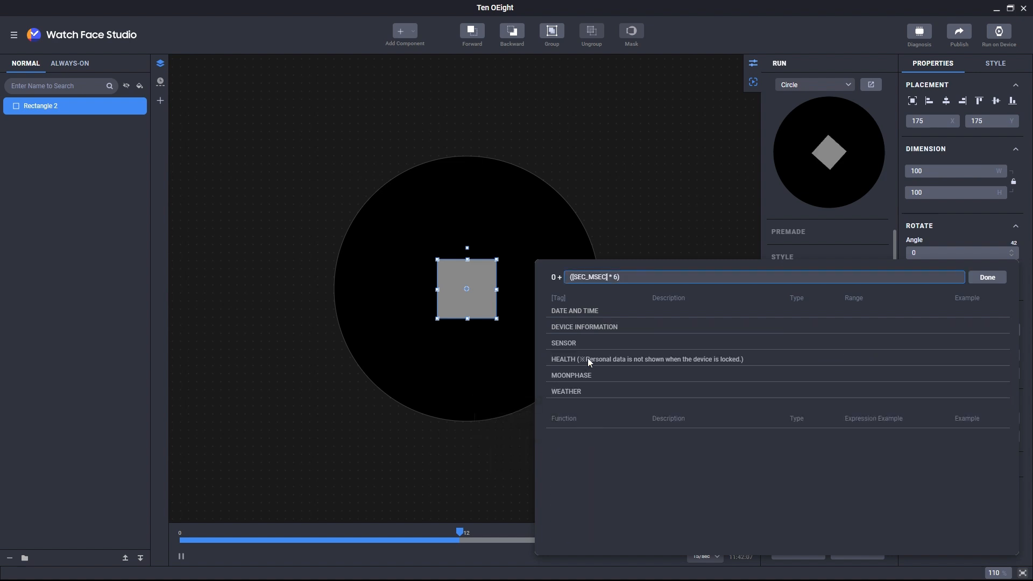
pyautogui.click(973, 276)
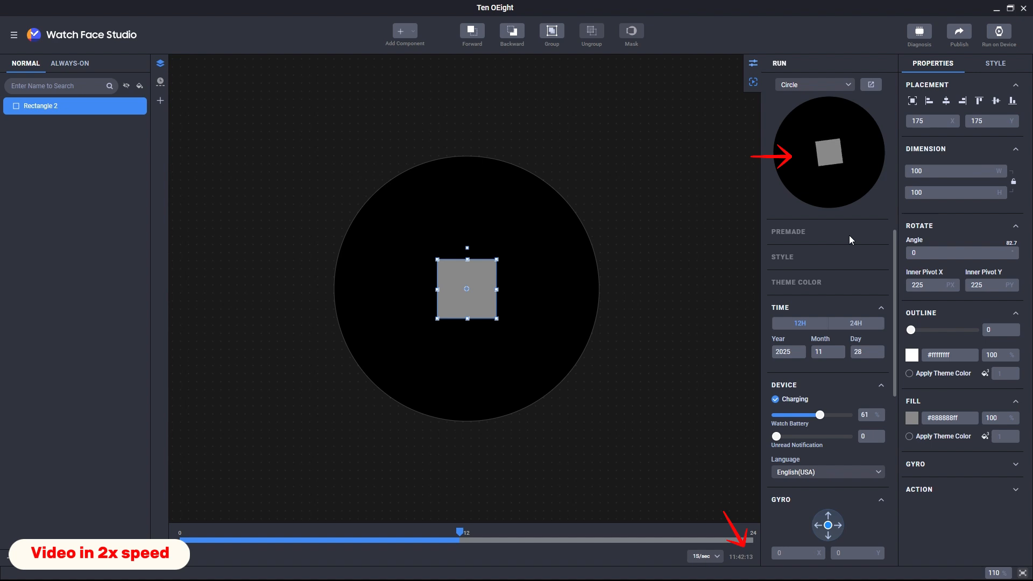
# Step: Clear the tag expression from the rectangle's rotation angle and apply the empty expression
pyautogui.click(1006, 255)
pyautogui.tripleClick(670, 277)
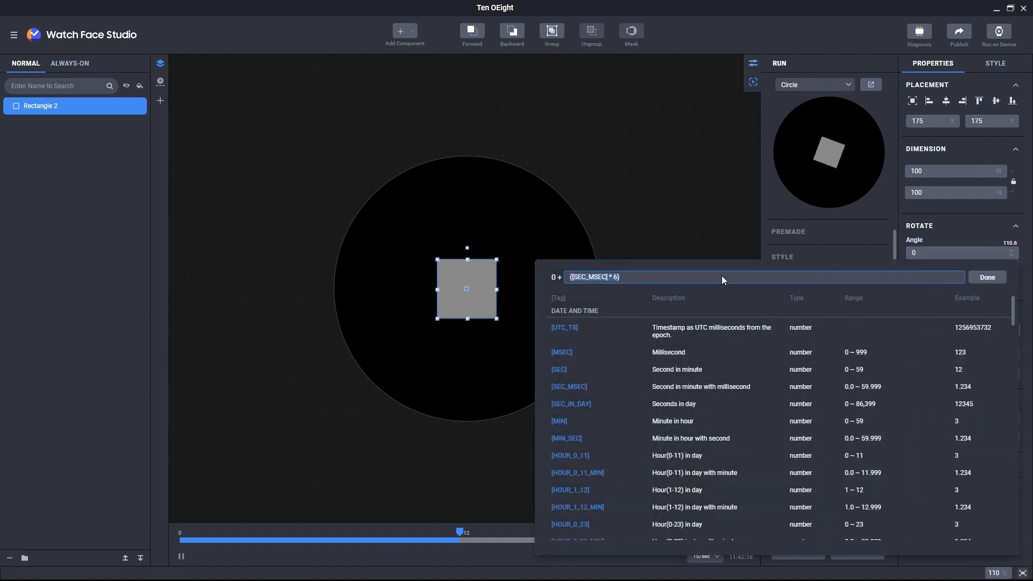
pyautogui.press('BackSpace')
pyautogui.click(977, 277)
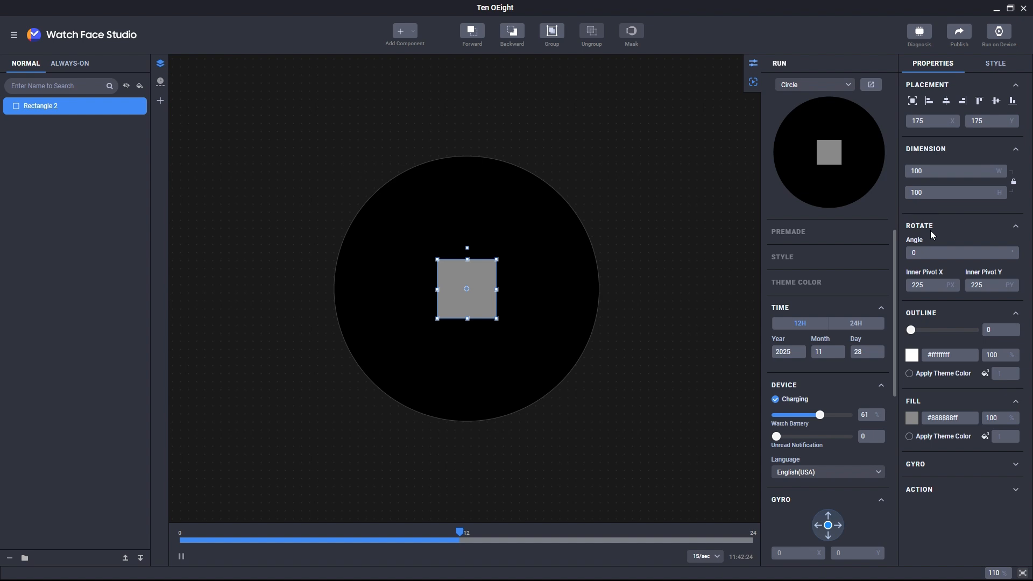
# Step: Give the rectangle's width the tag expression ([SEC_MSEC] * 2) and apply it
pyautogui.click(996, 172)
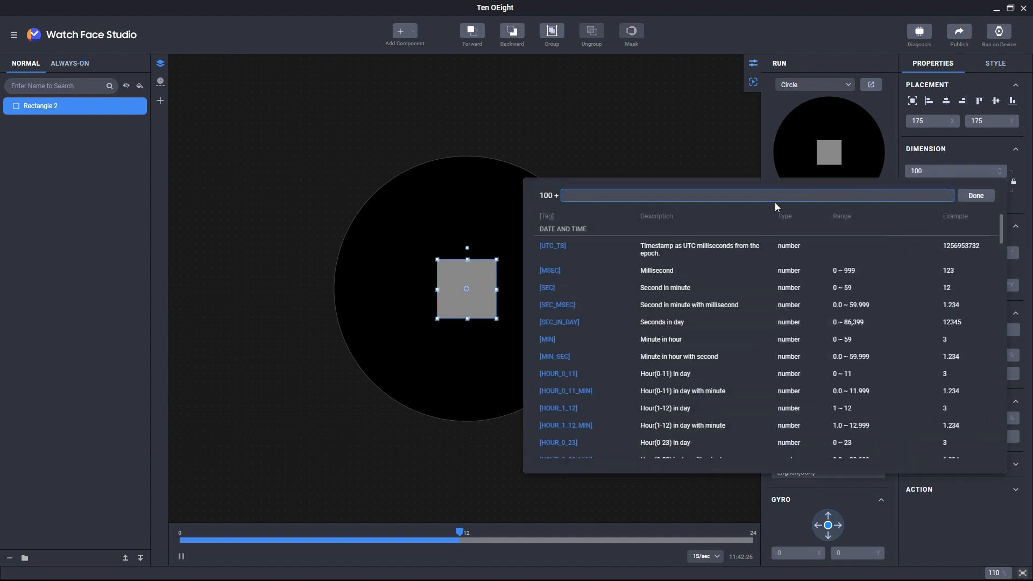
pyautogui.write('([SEC]')
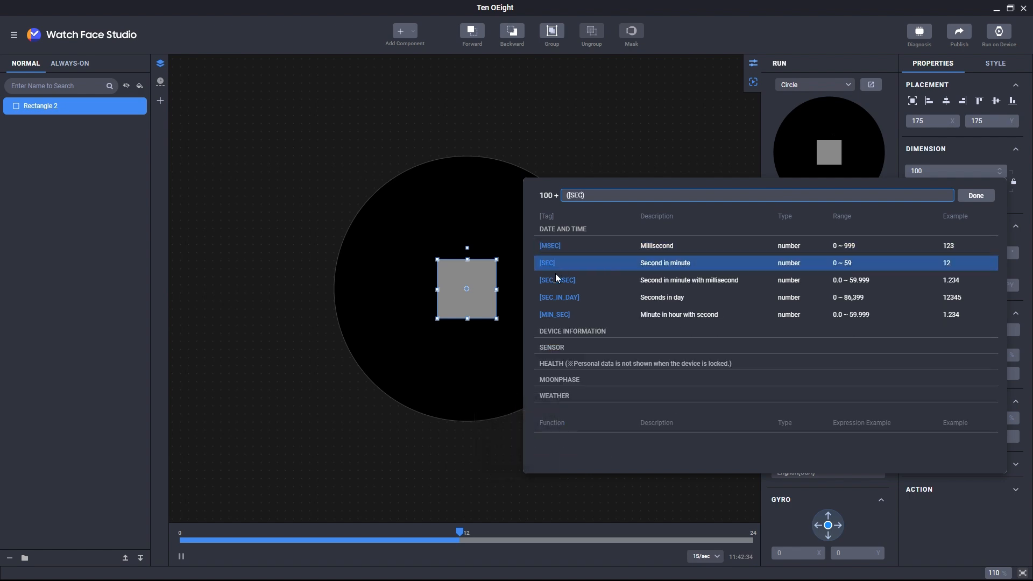
pyautogui.click(559, 280)
pyautogui.write('* 2)')
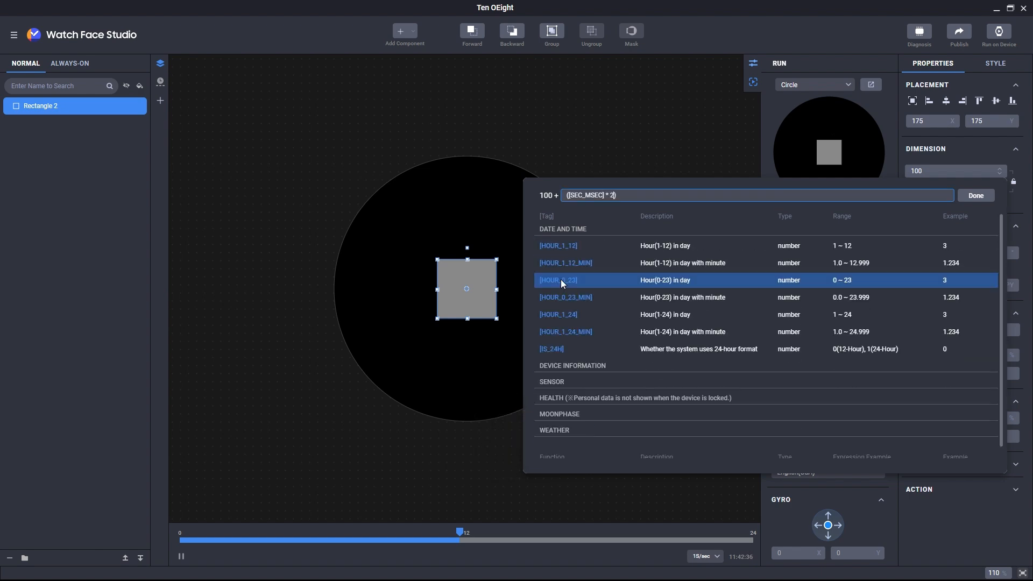
pyautogui.click(971, 196)
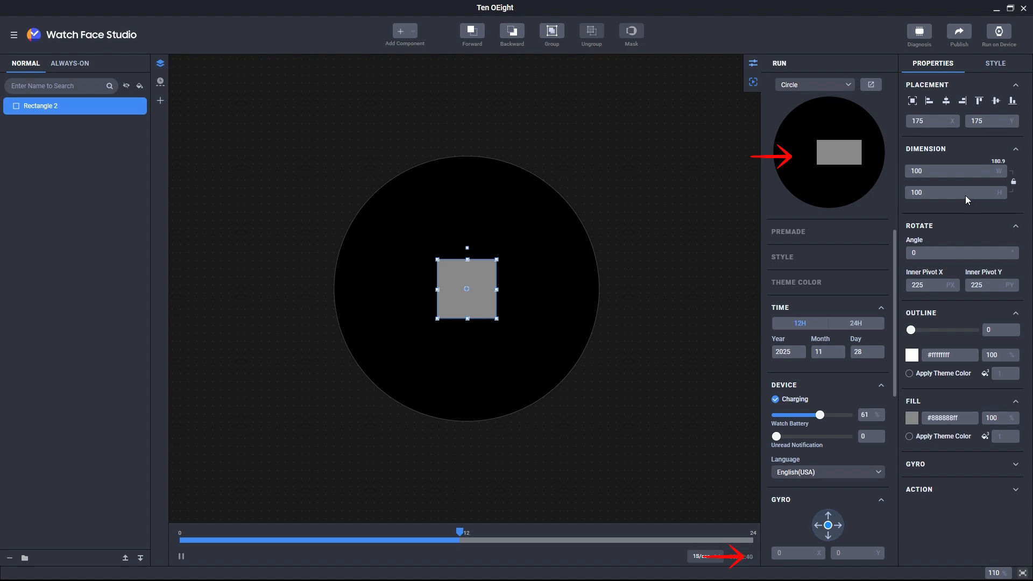
# Step: Give the rectangle's height the tag expression ([SEC_MSEC] * 2) and apply it
pyautogui.click(965, 194)
pyautogui.write('([SEC')
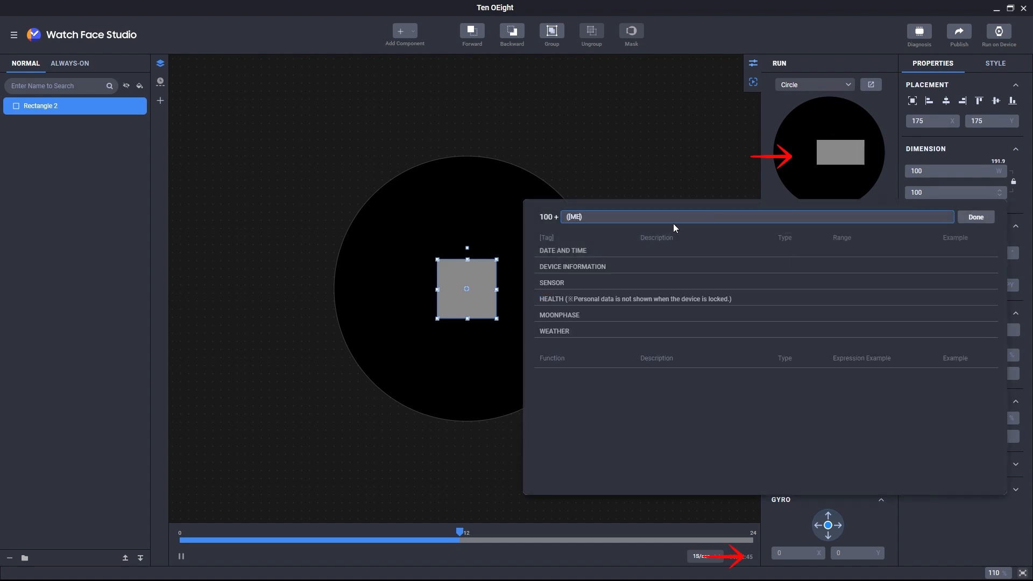
pyautogui.click(603, 301)
pyautogui.write('* 2)')
pyautogui.click(971, 219)
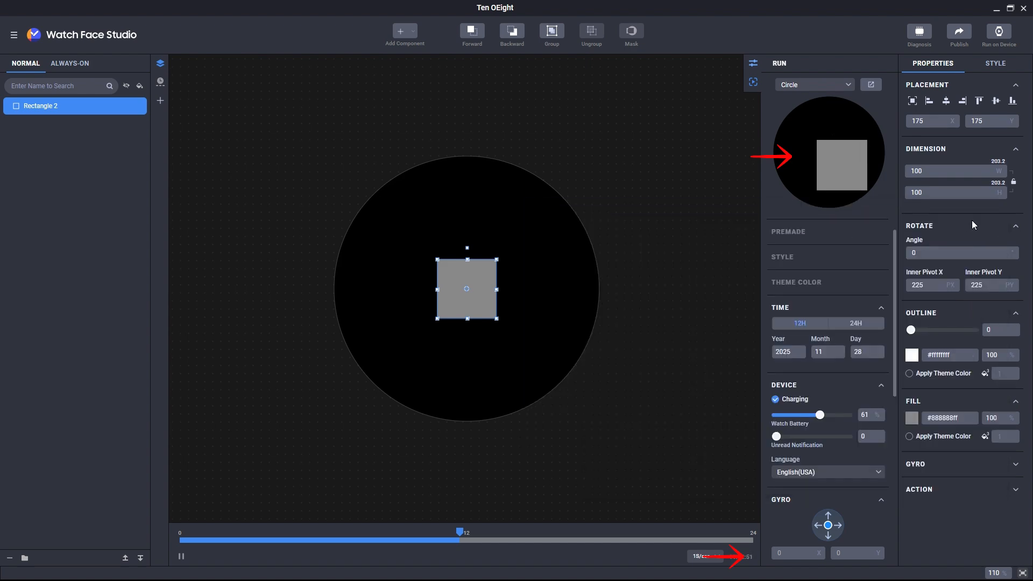
# Step: Preview the growing rectangle on the watch face and review its width expression
pyautogui.click(871, 84)
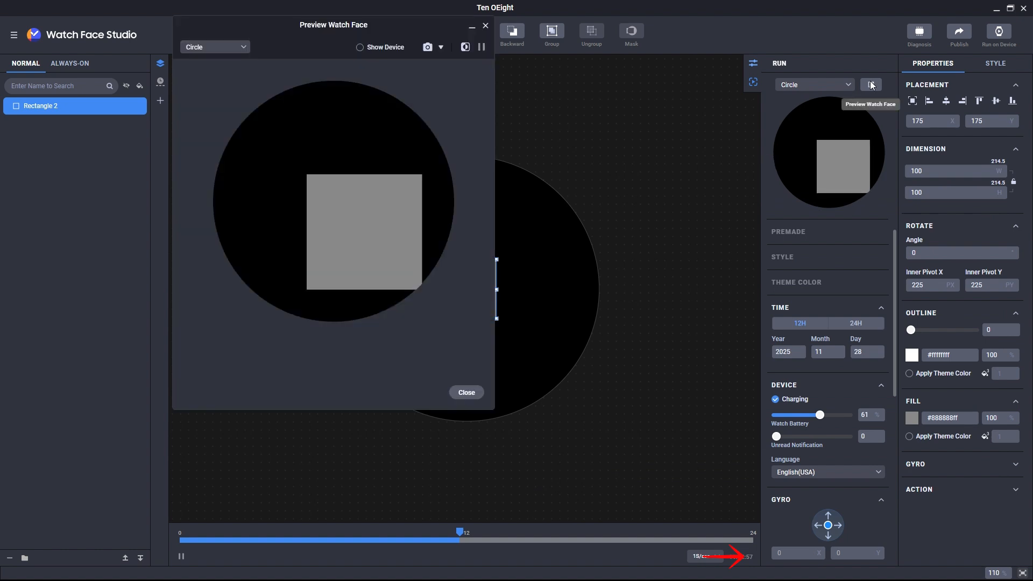
pyautogui.click(484, 44)
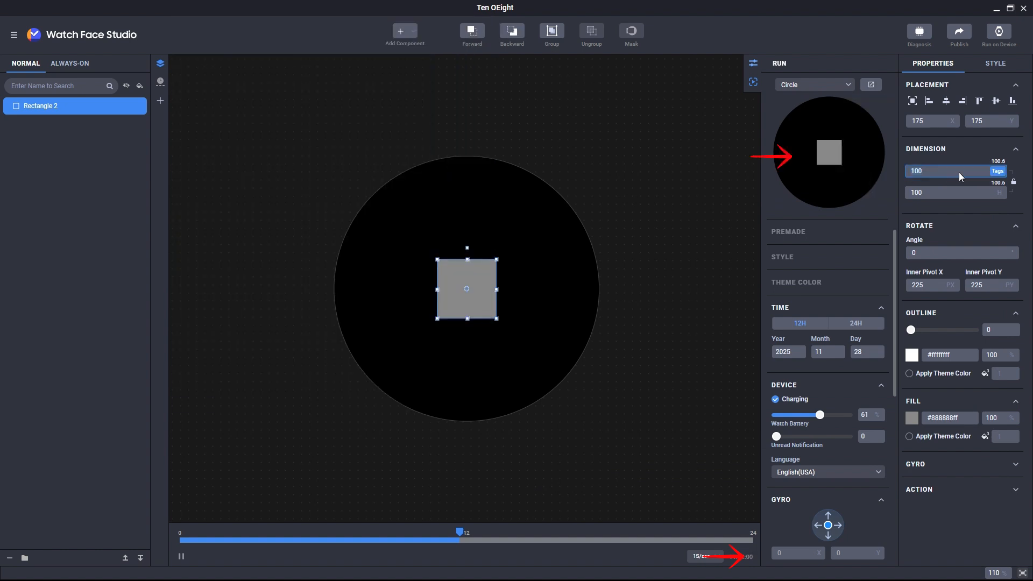
pyautogui.click(995, 172)
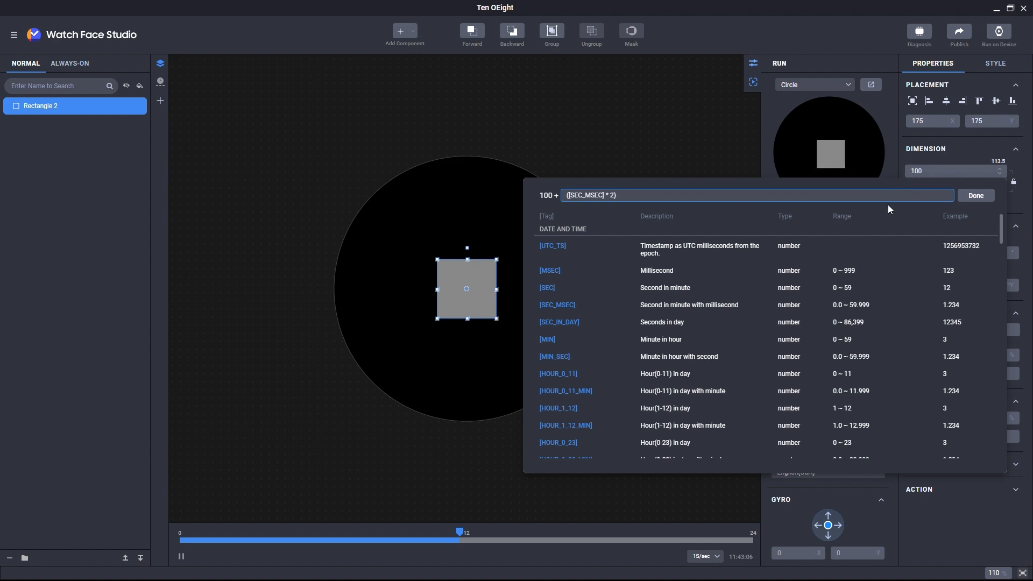
pyautogui.click(976, 196)
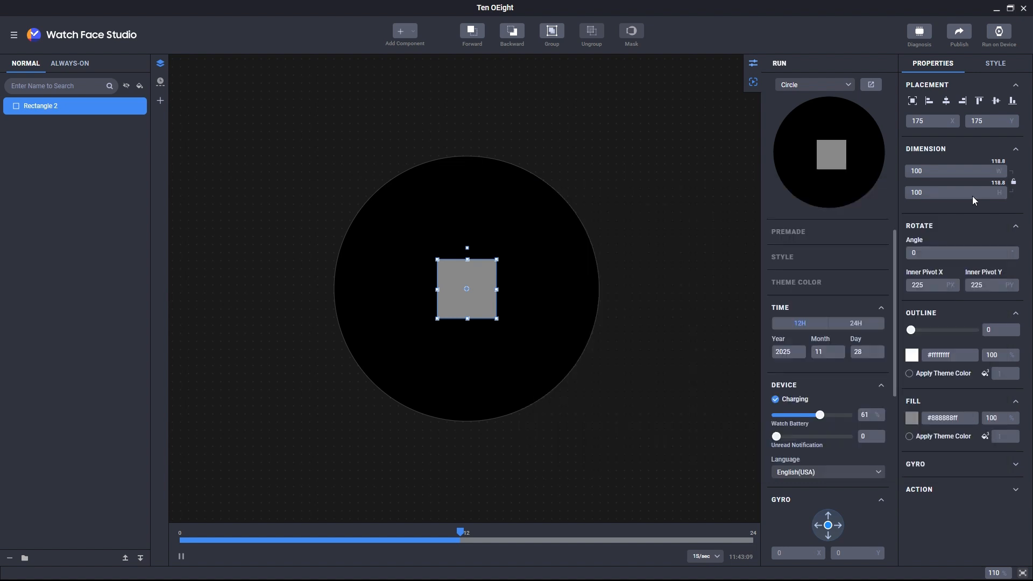
pyautogui.click(868, 87)
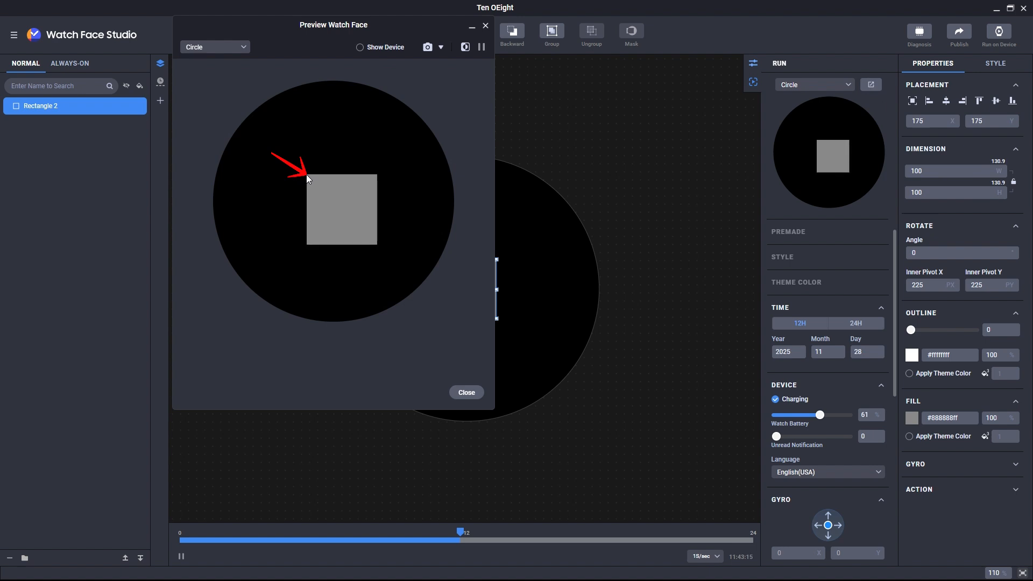
pyautogui.click(485, 25)
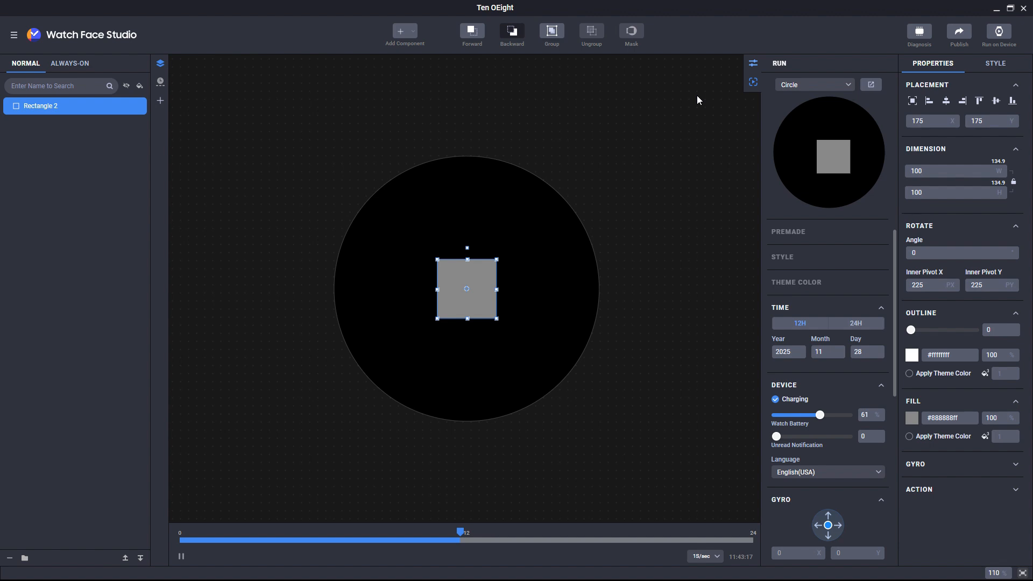
# Step: Give the rectangle's X position the tag expression ([SEC_MSEC] * -1), apply it and preview the watch face
pyautogui.click(937, 120)
pyautogui.click(933, 131)
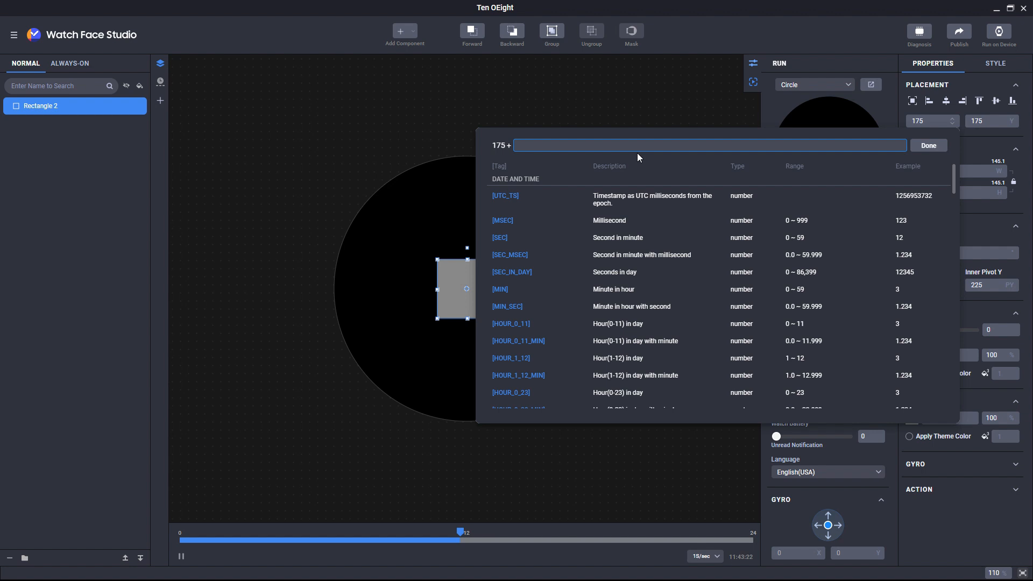
pyautogui.write('0')
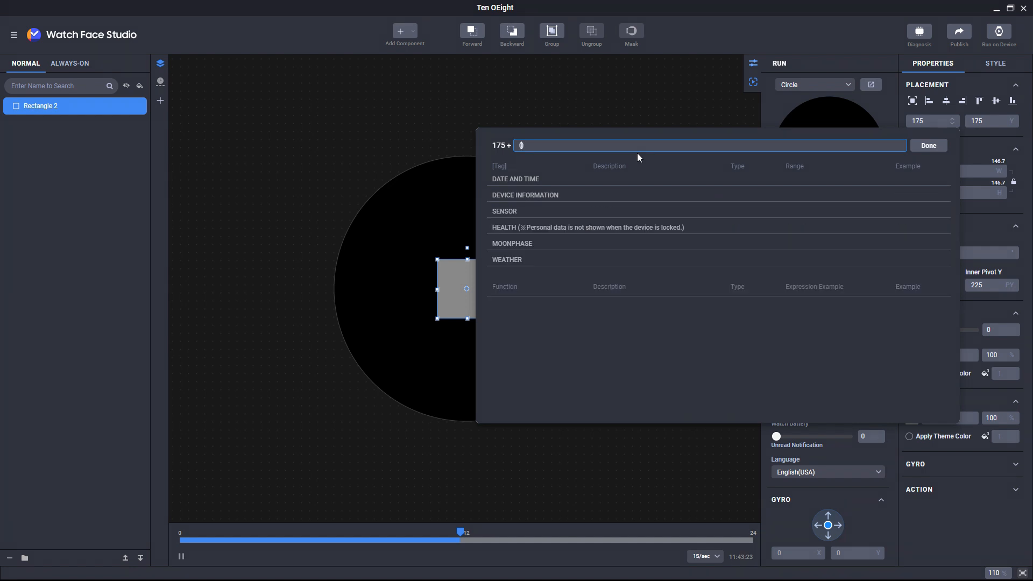
pyautogui.write('[SEC]')
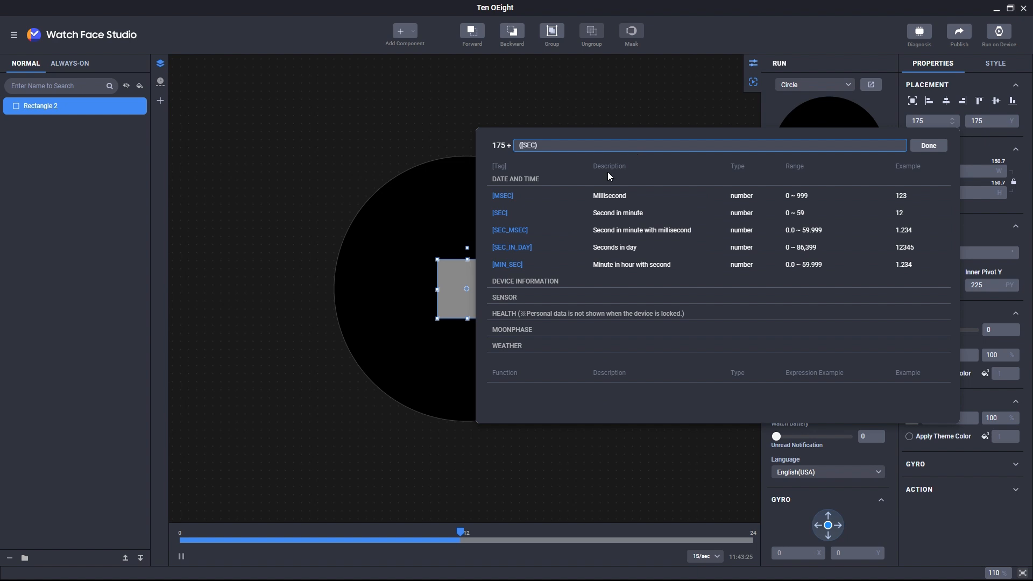
pyautogui.click(552, 229)
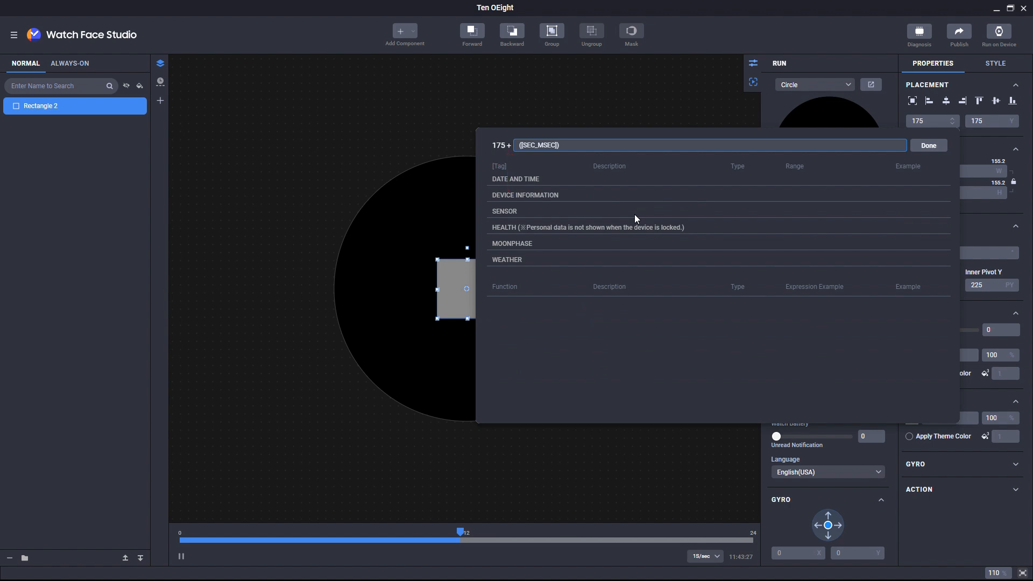
pyautogui.write('* -1')
pyautogui.click(927, 146)
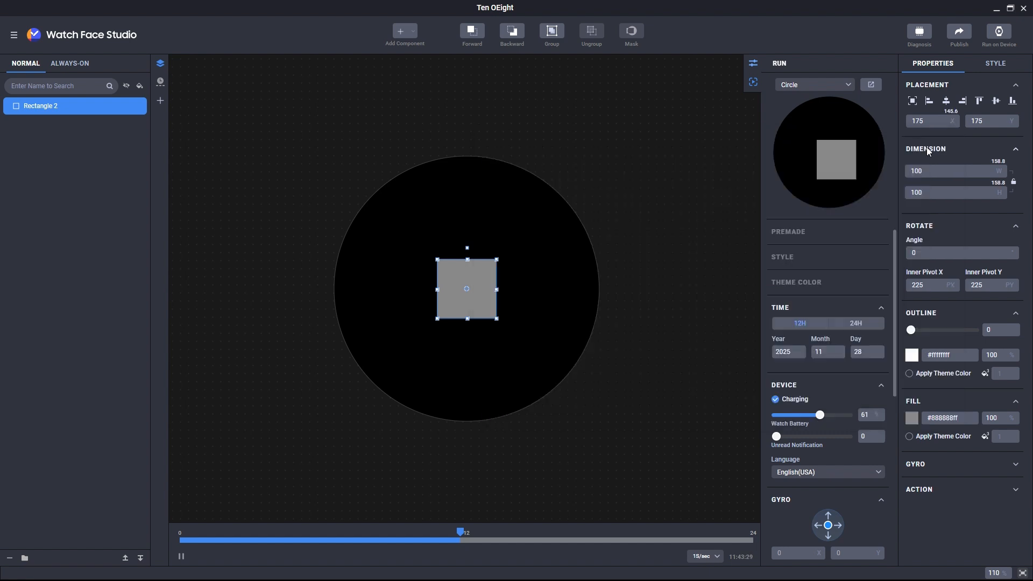
pyautogui.click(871, 86)
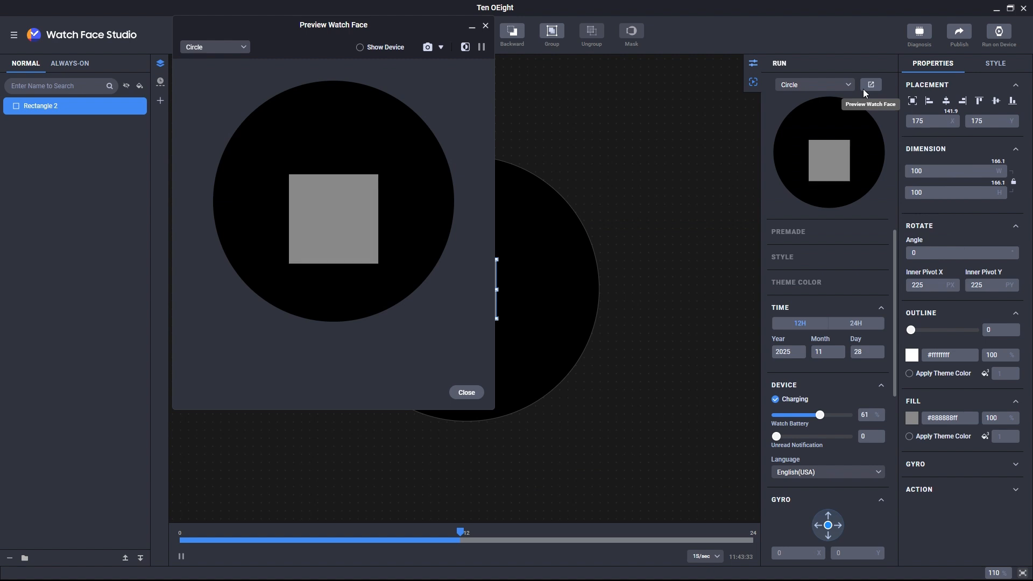
pyautogui.click(485, 25)
# Step: Give the rectangle's Y position a negated [SEC_MSEC] tag expression and apply it
pyautogui.click(1012, 111)
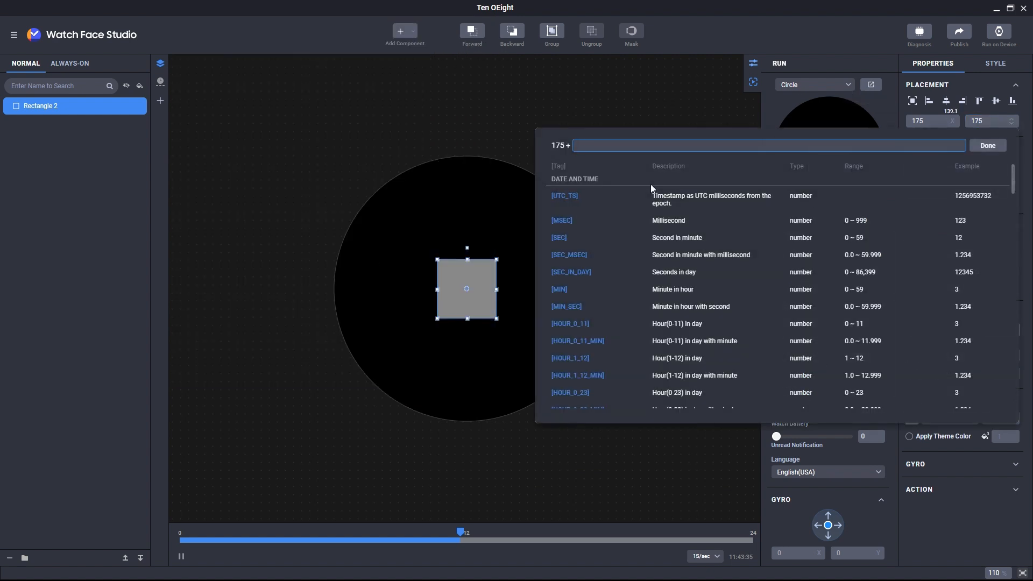
pyautogui.write('(SEC')
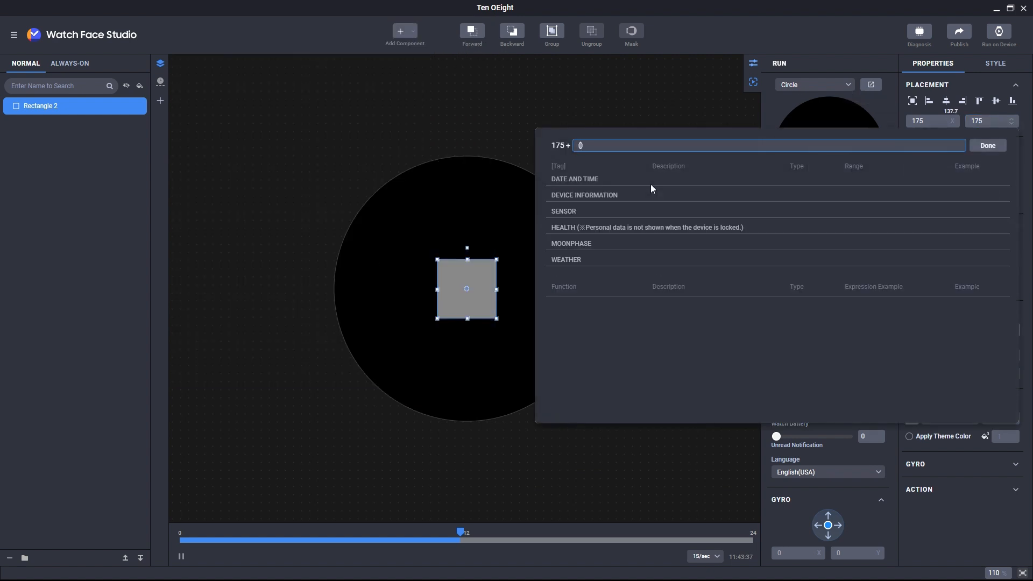
pyautogui.click(605, 227)
pyautogui.write('-[SEC_MSEC')
pyautogui.click(976, 147)
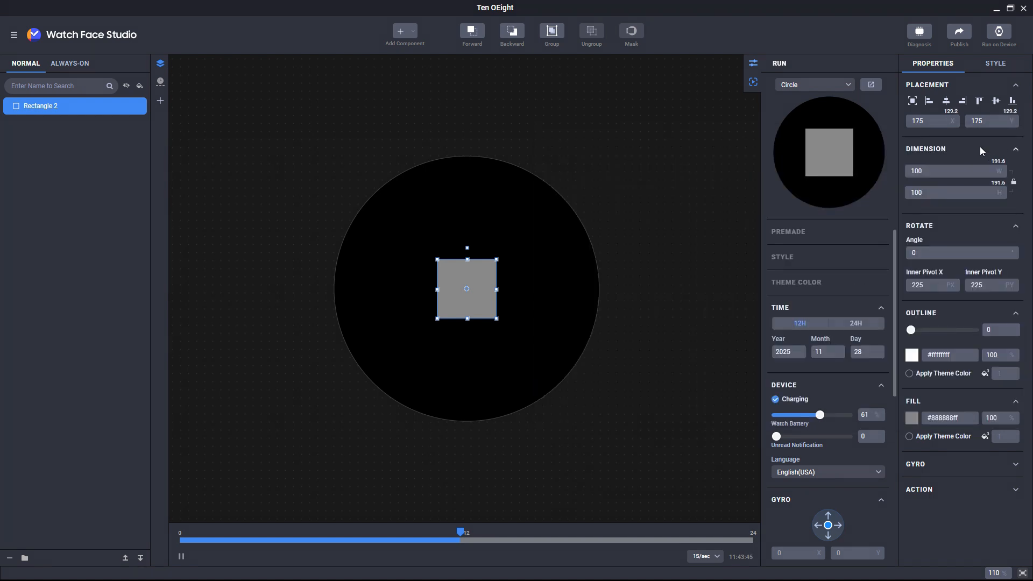
# Step: Give the rectangle's rotation angle the tag expression ([SEC_MSEC] * 6) and apply it
pyautogui.click(950, 256)
pyautogui.click(1009, 252)
pyautogui.write('([SEC_MSEC] * 6)')
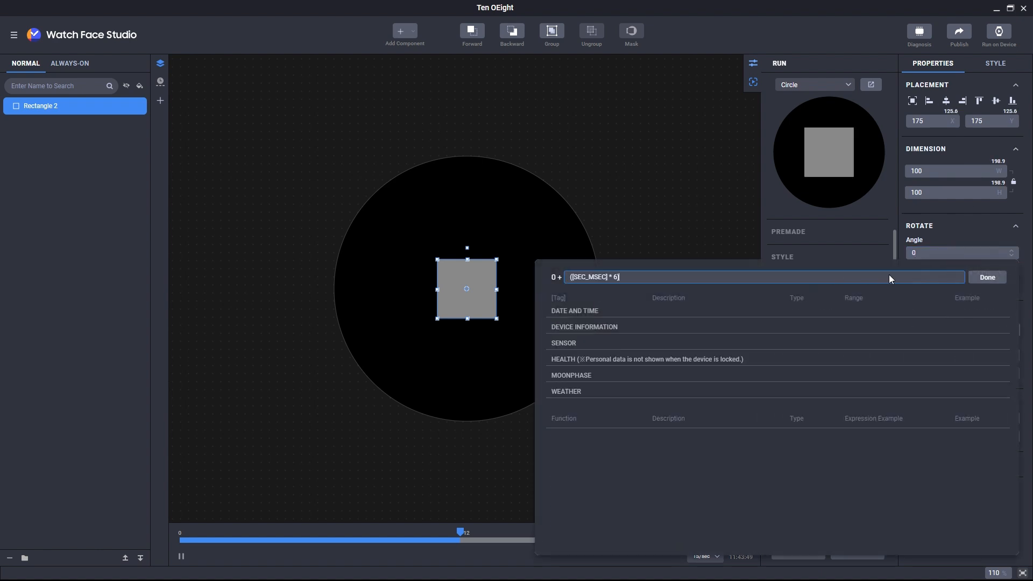
pyautogui.click(984, 276)
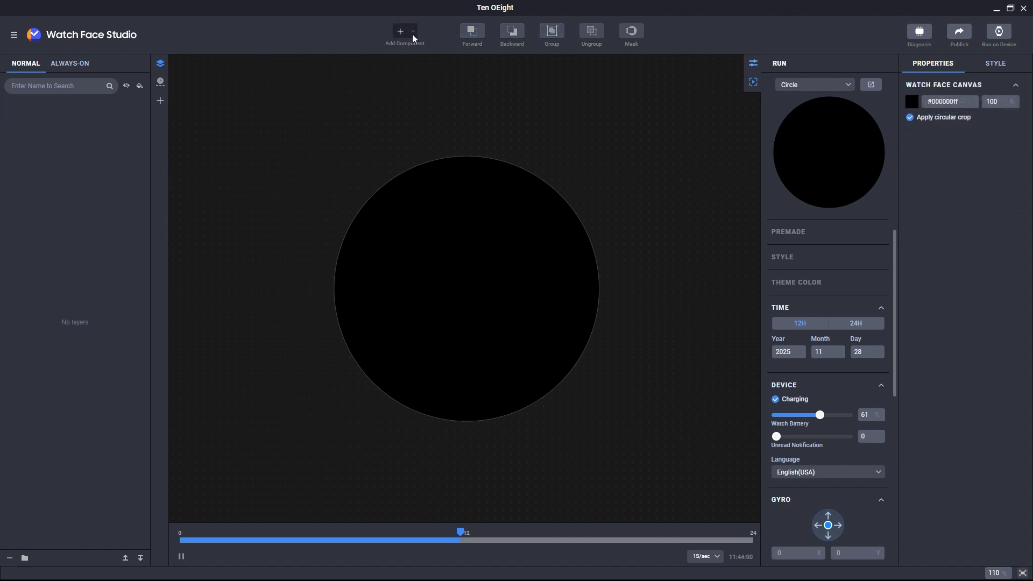
# Step: Add a text component with the expression ([BATT_PER] > 50 ? "High" : "Low") and test it by varying the watch battery level
pyautogui.click(412, 34)
pyautogui.click(423, 133)
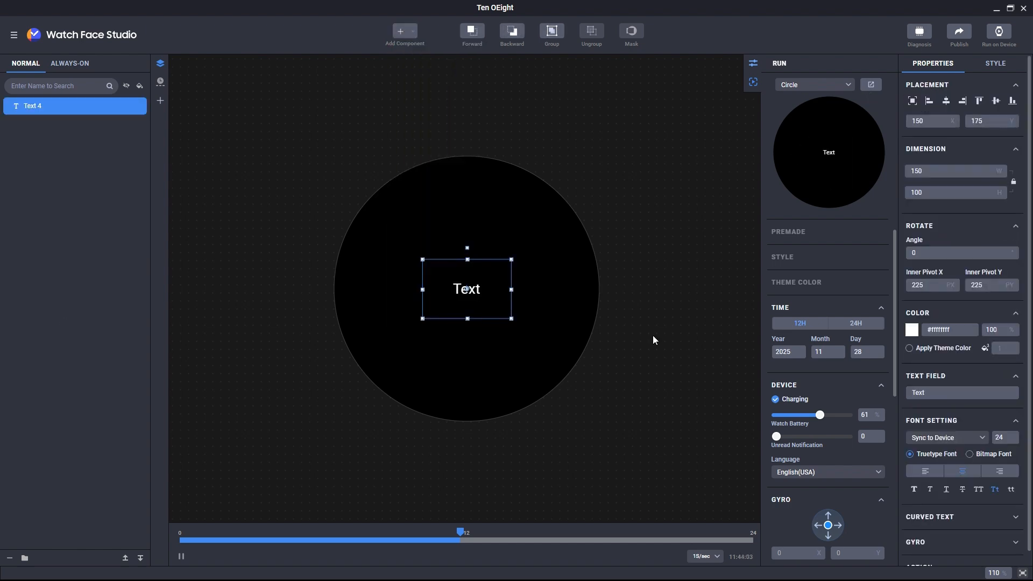
pyautogui.click(1010, 393)
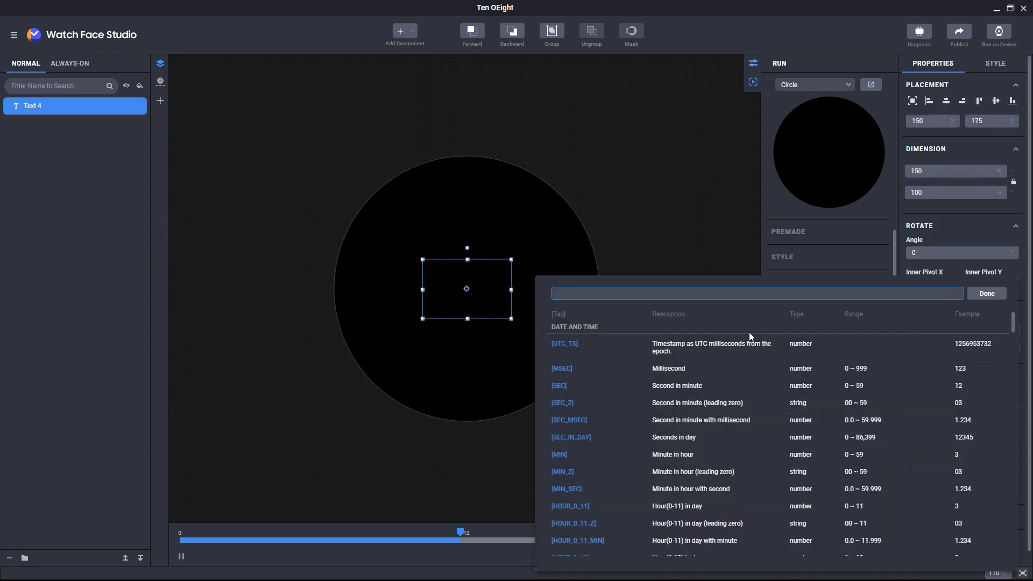
pyautogui.write('BATT')
pyautogui.click(695, 376)
pyautogui.write('> 50')
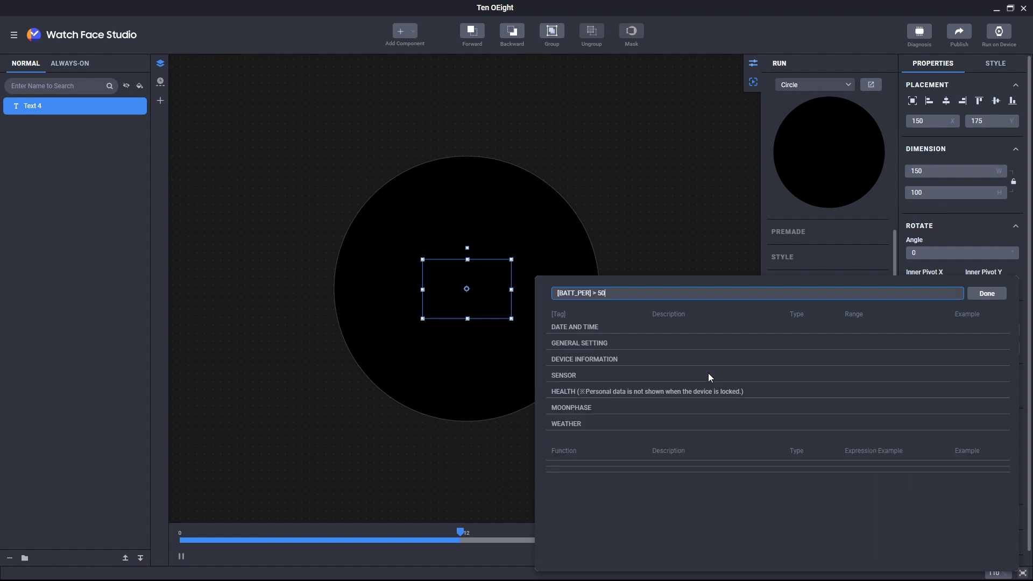
pyautogui.write(' ? "High" : "Low")')
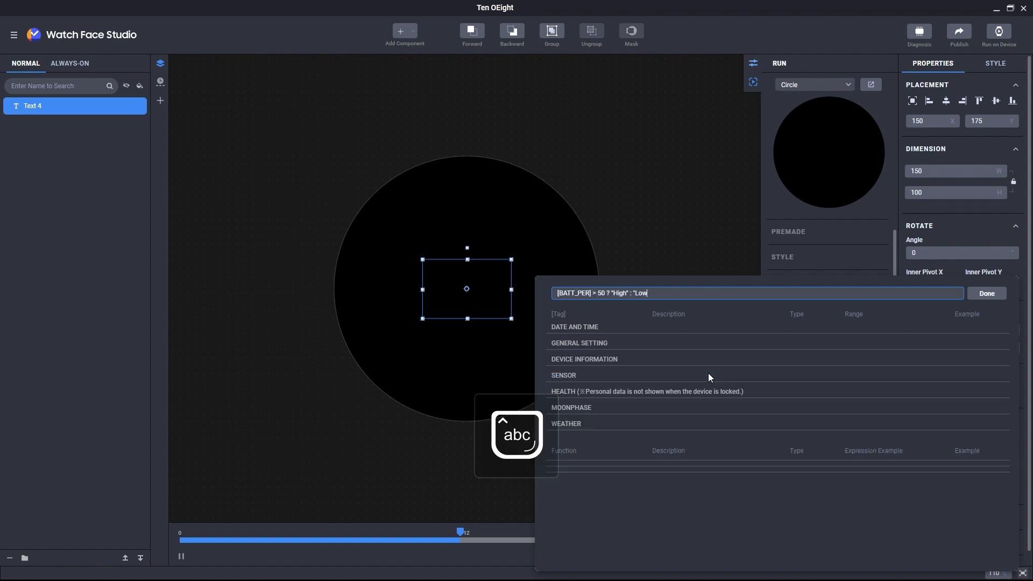
pyautogui.click(557, 295)
pyautogui.write('(')
pyautogui.click(991, 294)
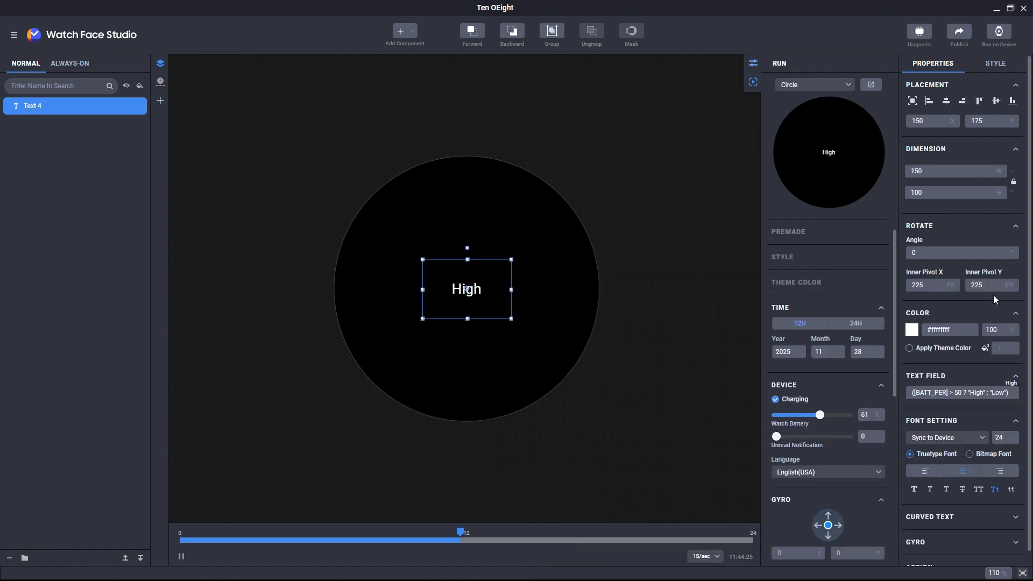
pyautogui.moveTo(821, 415)
pyautogui.mouseDown()
pyautogui.moveTo(804, 416)
pyautogui.moveTo(819, 418)
pyautogui.mouseUp()
# Step: Replace the "High" and "Low" results in the battery text expression with the numbers 0 and 1
pyautogui.click(977, 394)
pyautogui.click(1008, 393)
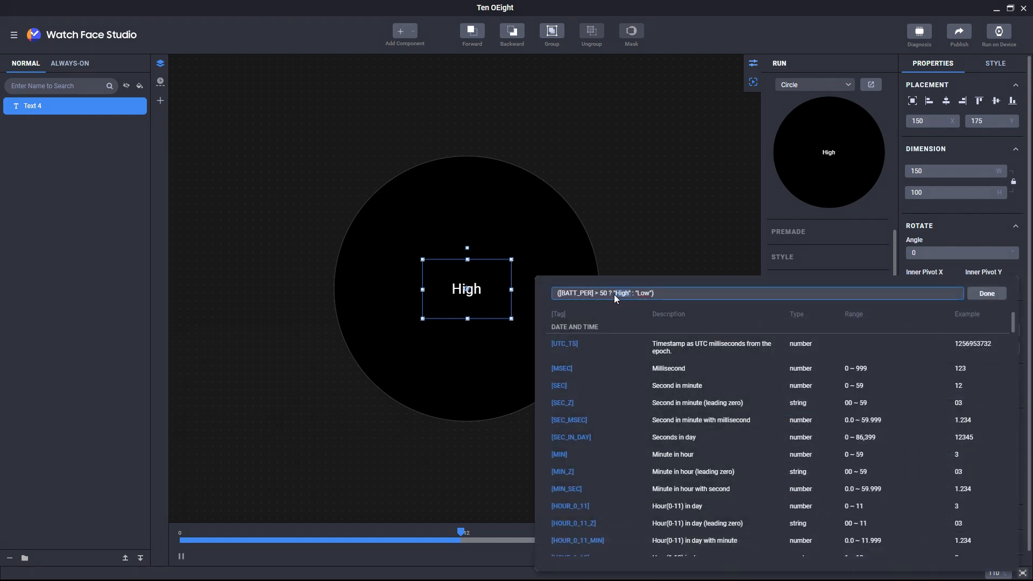
pyautogui.write('0')
pyautogui.moveTo(627, 292); pyautogui.dragTo(621, 292)
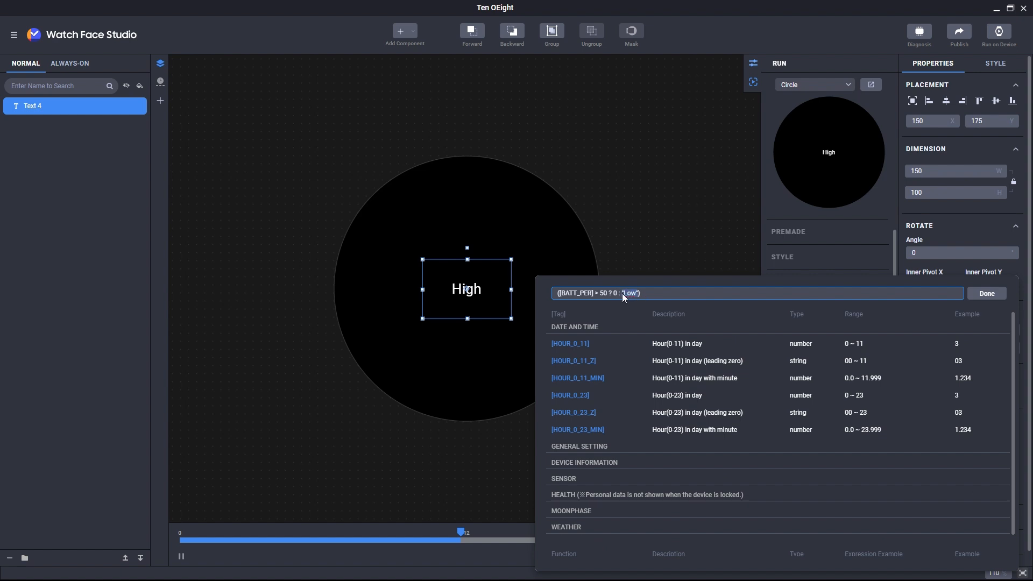
pyautogui.write('1')
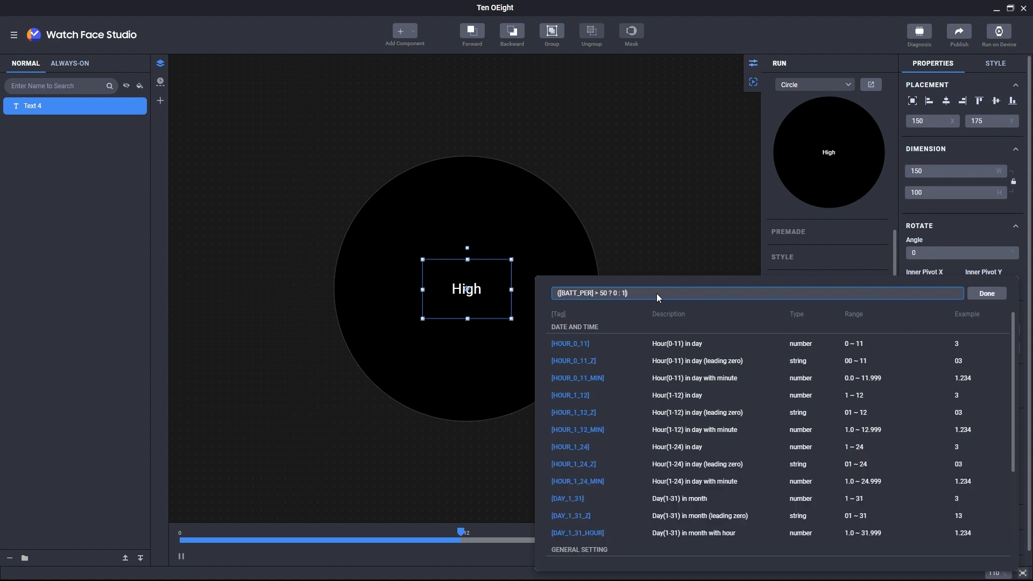
# Step: Change the two results of the battery expression to 3 and 4, apply it and lower the watch battery level to test it
pyautogui.doubleClick(615, 293)
pyautogui.write('3 : 4')
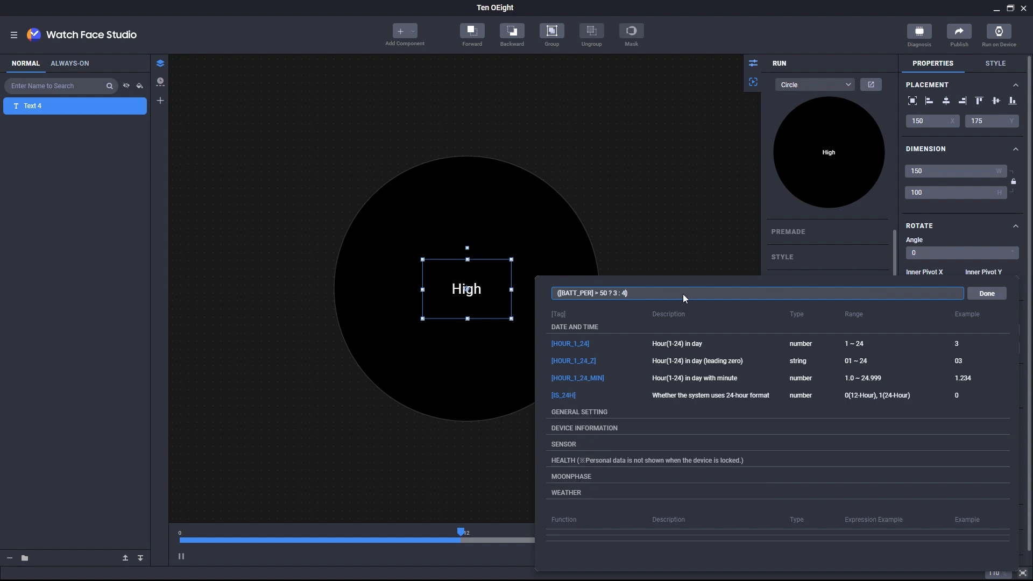
pyautogui.click(986, 294)
pyautogui.moveTo(817, 415); pyautogui.dragTo(812, 414)
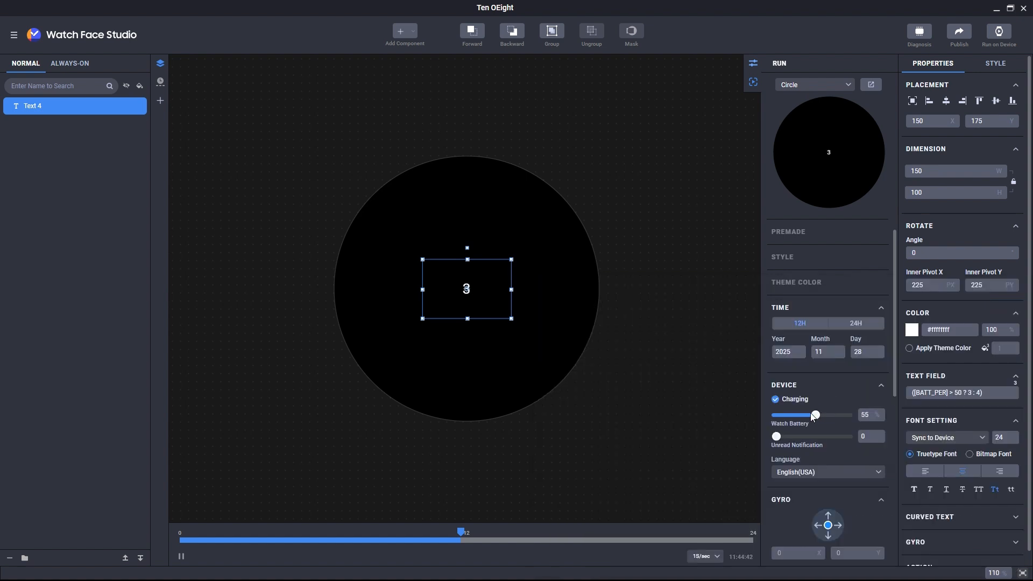
# Step: Switch the text to a bitmap font, assigning high.png to digit 3 and low.png to digit 4
pyautogui.click(970, 454)
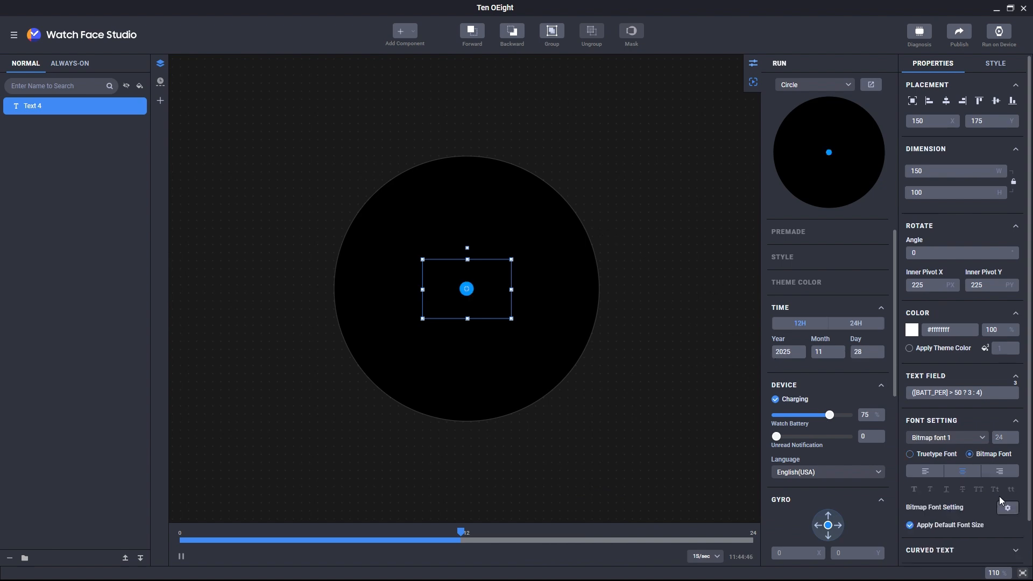
pyautogui.click(1010, 508)
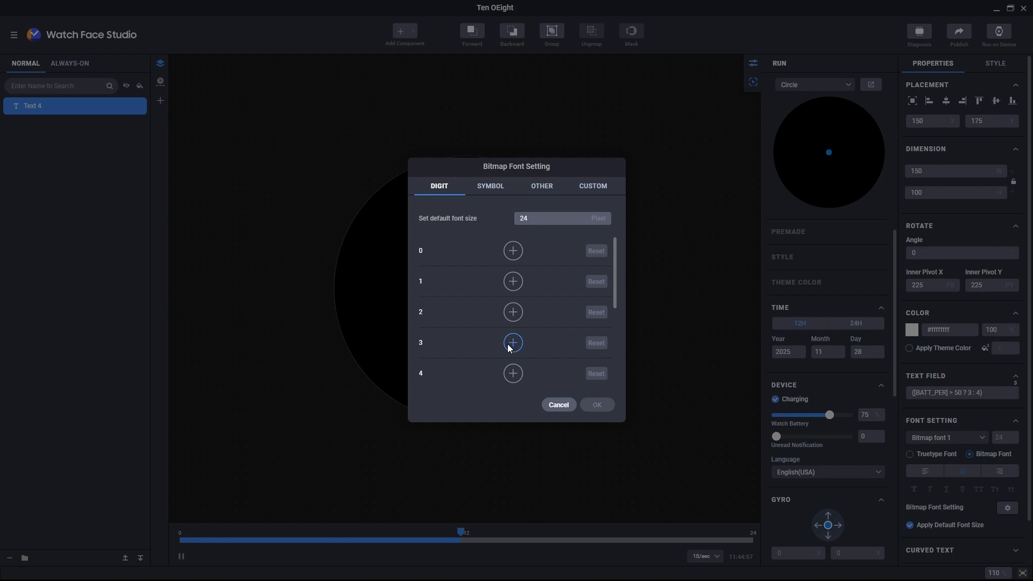
pyautogui.click(507, 343)
pyautogui.click(186, 94)
pyautogui.click(426, 273)
pyautogui.click(513, 377)
pyautogui.click(237, 93)
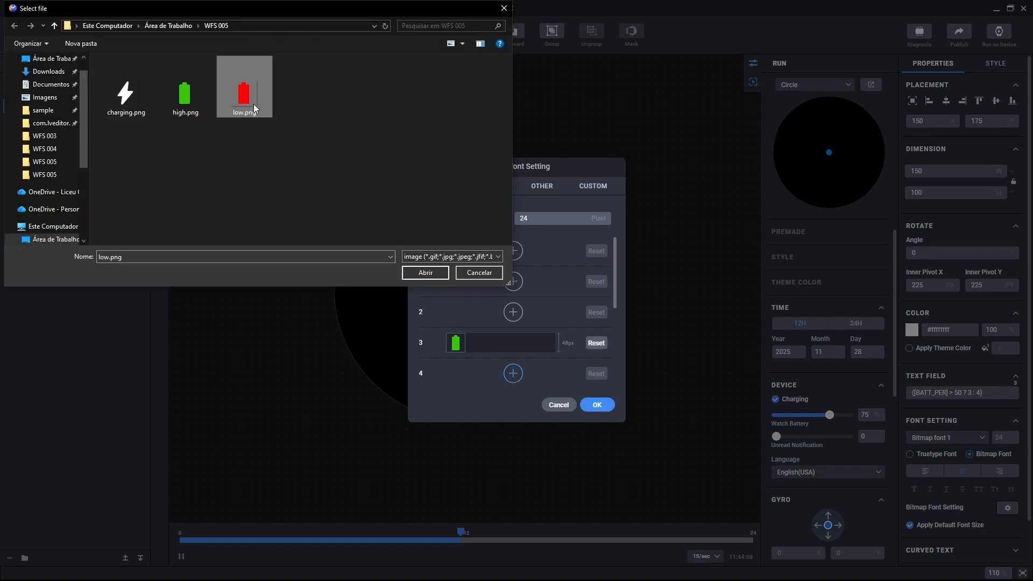
pyautogui.click(425, 273)
pyautogui.click(597, 405)
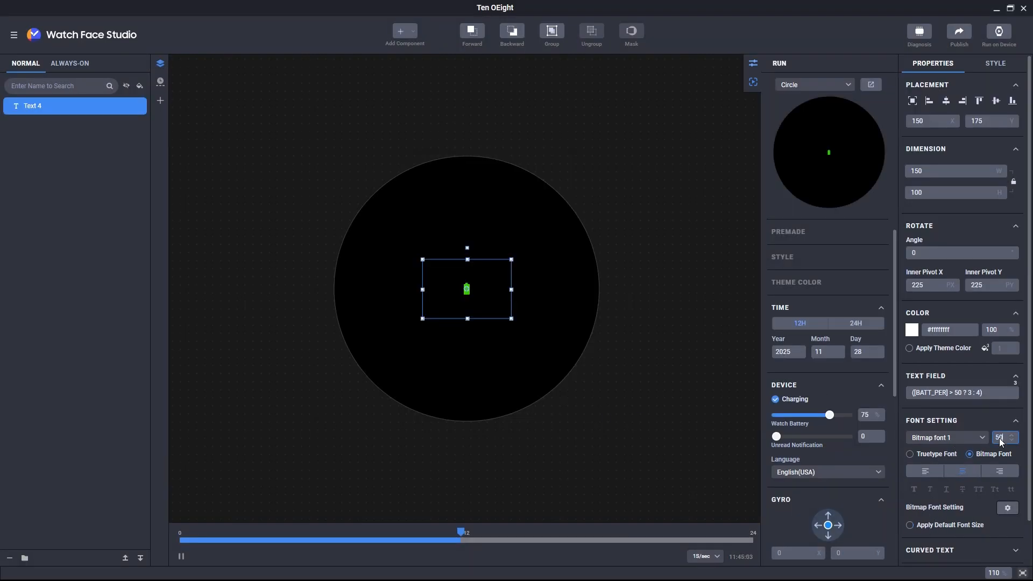
# Step: Enlarge the bitmap font size to 99 and test the battery icon by varying the watch battery level
pyautogui.press('Return')
pyautogui.scroll(20, 999, 438)
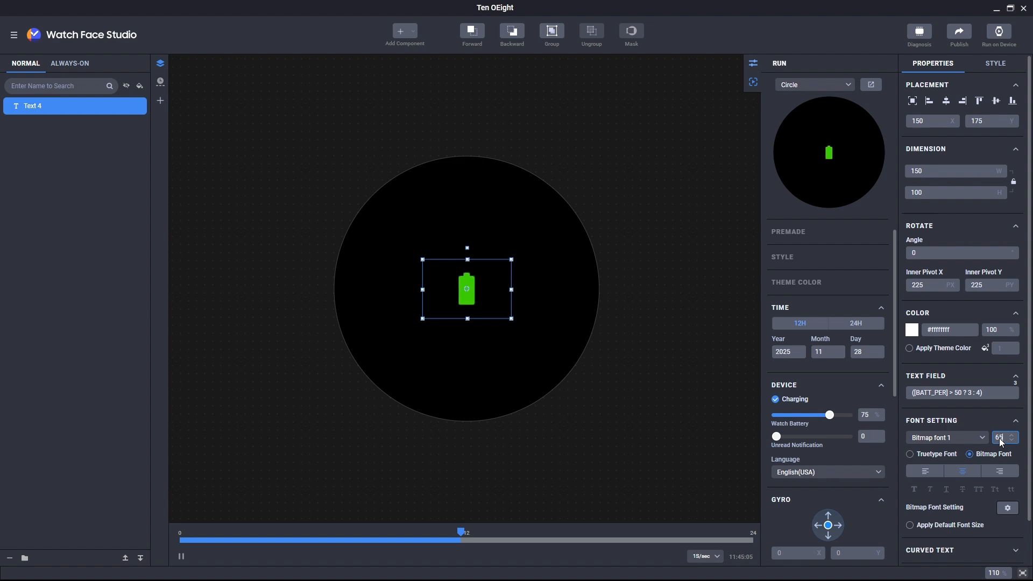
pyautogui.scroll(2, 1000, 441)
pyautogui.moveTo(829, 415)
pyautogui.mouseDown()
pyautogui.moveTo(797, 419)
pyautogui.moveTo(820, 421)
pyautogui.mouseUp()
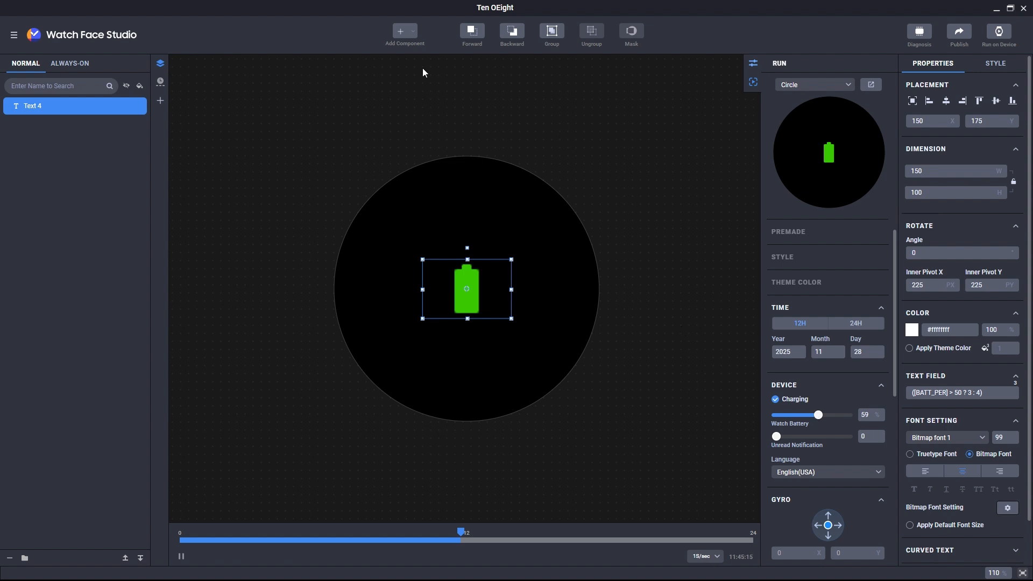
# Step: Add the charging.png image and fit it inside the battery icon at about 39 × 39
pyautogui.click(412, 31)
pyautogui.click(417, 63)
pyautogui.doubleClick(147, 101)
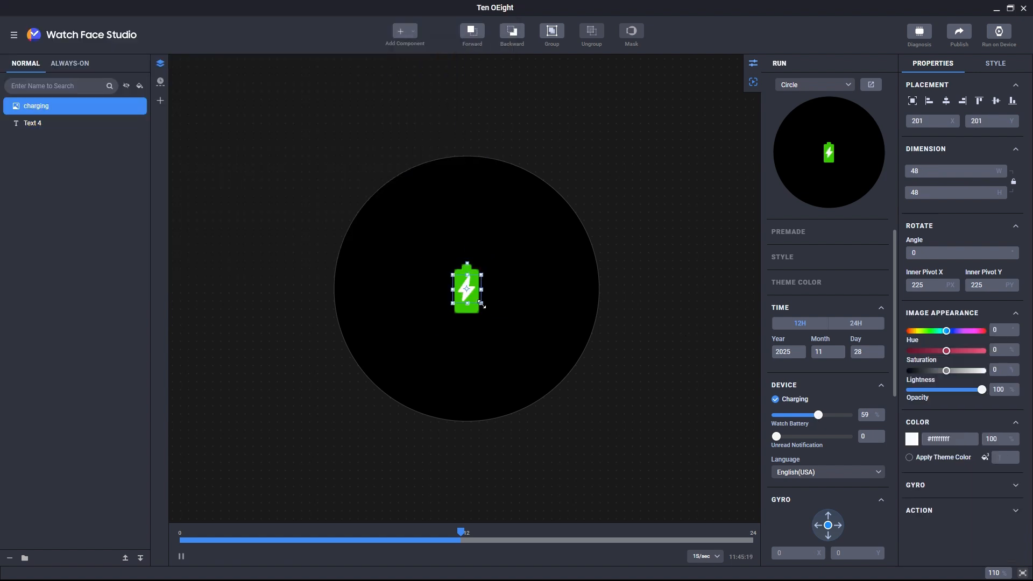
pyautogui.moveTo(465, 287); pyautogui.dragTo(468, 297)
# Step: Recolor the charging image to the near-black #020202
pyautogui.click(912, 440)
pyautogui.moveTo(766, 253); pyautogui.dragTo(760, 279)
pyautogui.click(823, 148)
pyautogui.click(462, 293)
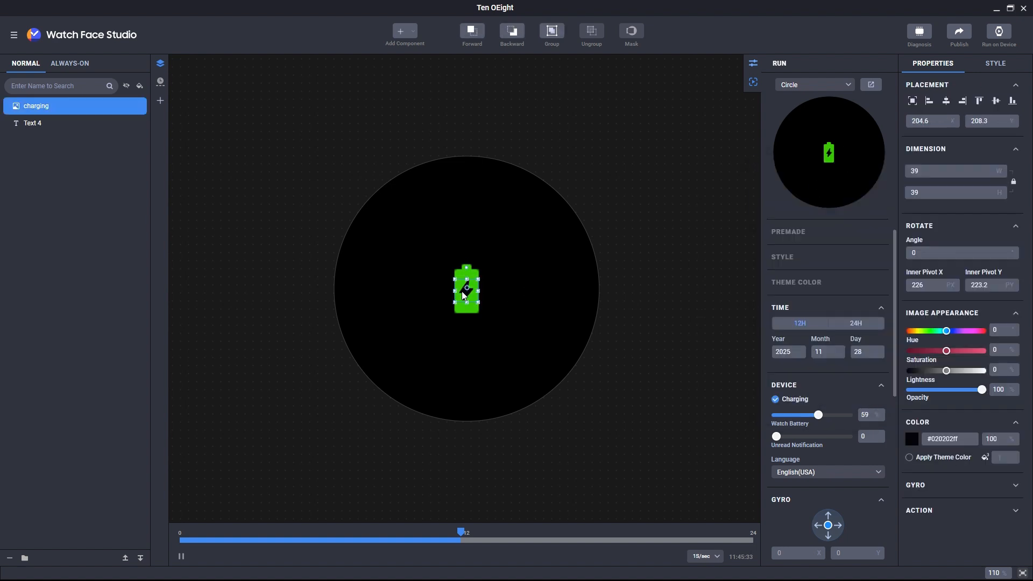
# Step: Give the charging image's color opacity the tag expression [BATT_IS_CHARGE] * 100, apply it and test with the watch battery at 55%
pyautogui.click(991, 441)
pyautogui.click(1009, 439)
pyautogui.write('[B')
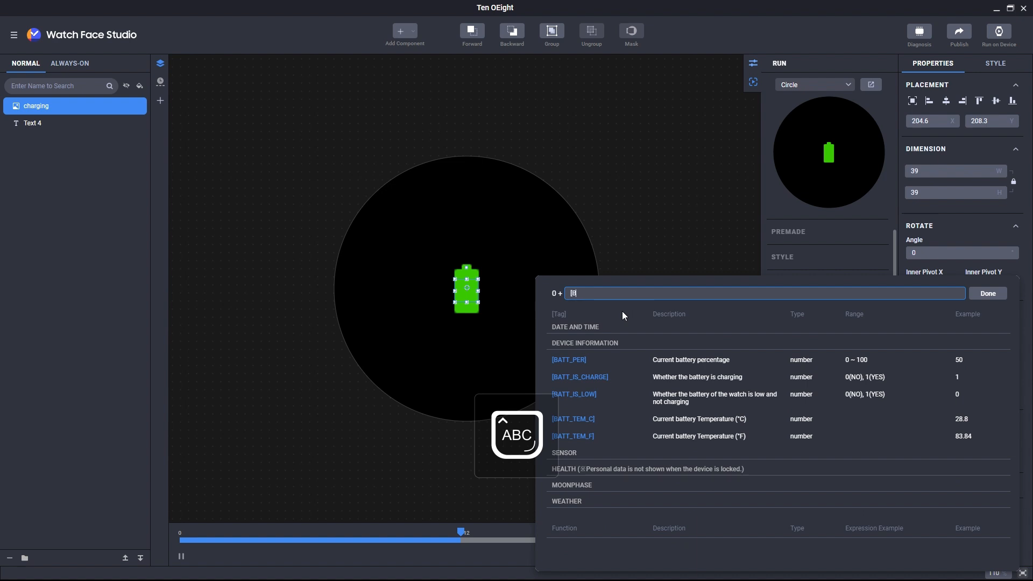
pyautogui.click(608, 378)
pyautogui.write('* 100')
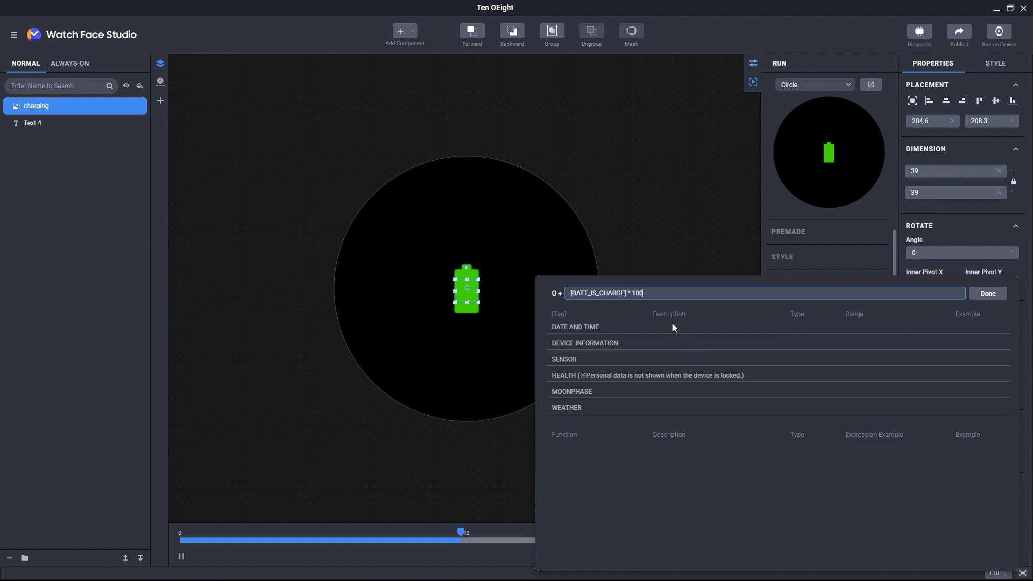
pyautogui.click(975, 290)
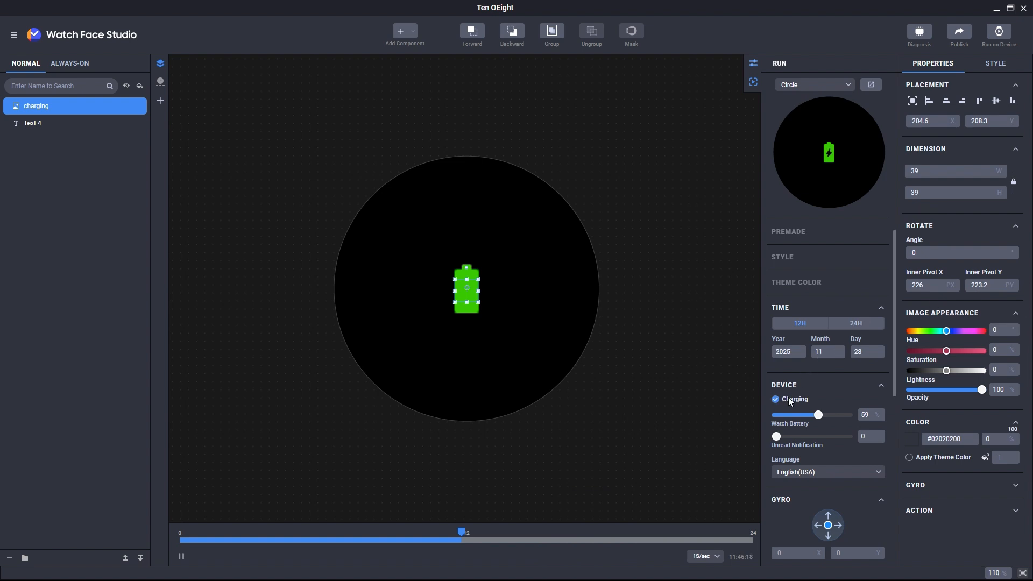
pyautogui.moveTo(819, 416)
pyautogui.mouseDown()
pyautogui.moveTo(805, 418)
pyautogui.moveTo(816, 420)
pyautogui.mouseUp()
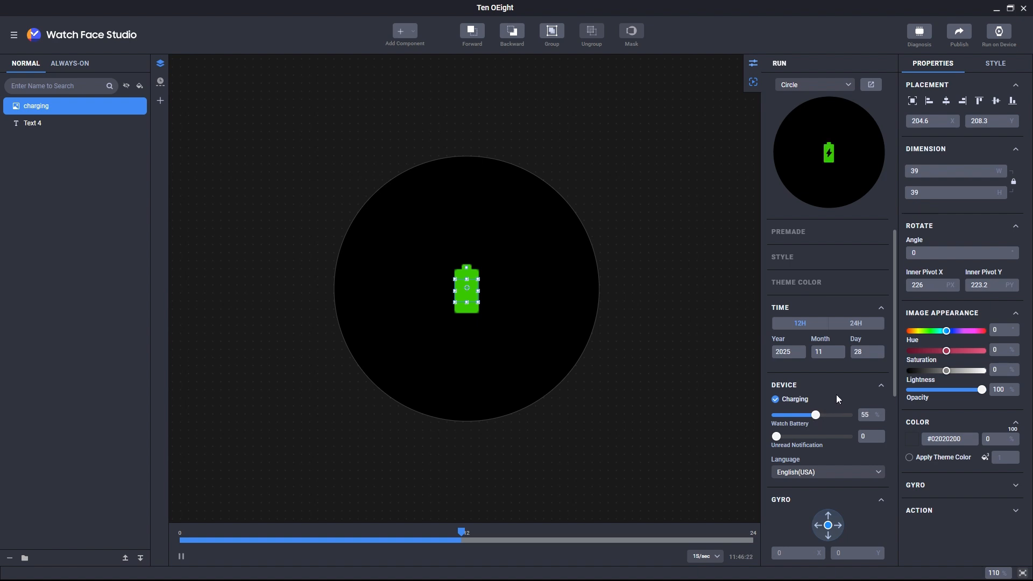